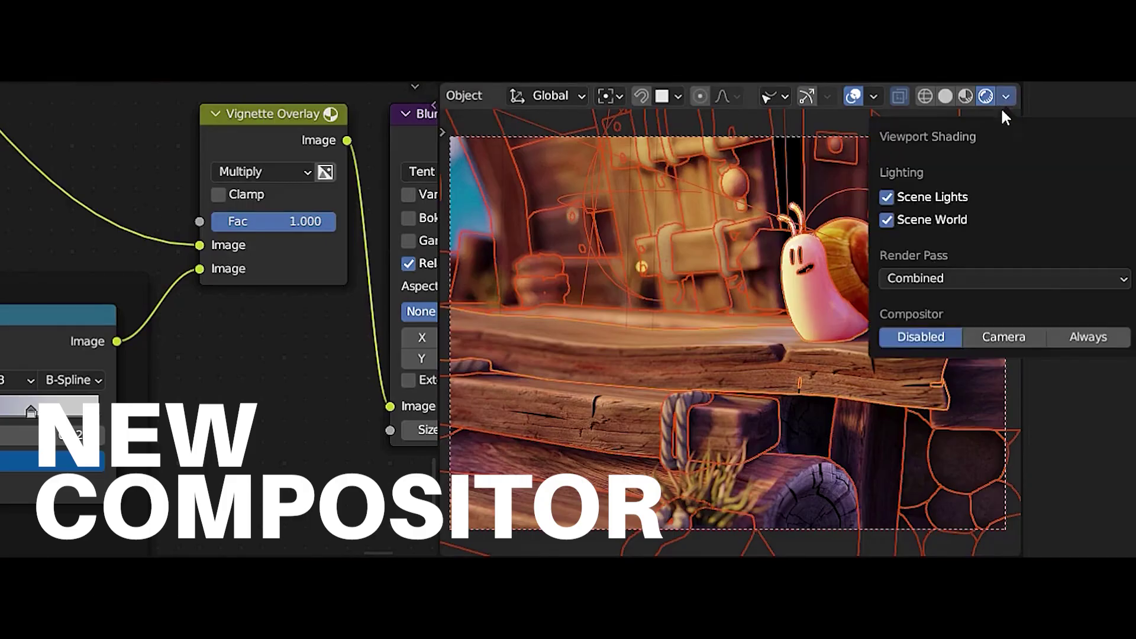
Set the viewport shading Compositor option to Camera
left_click(1024, 335)
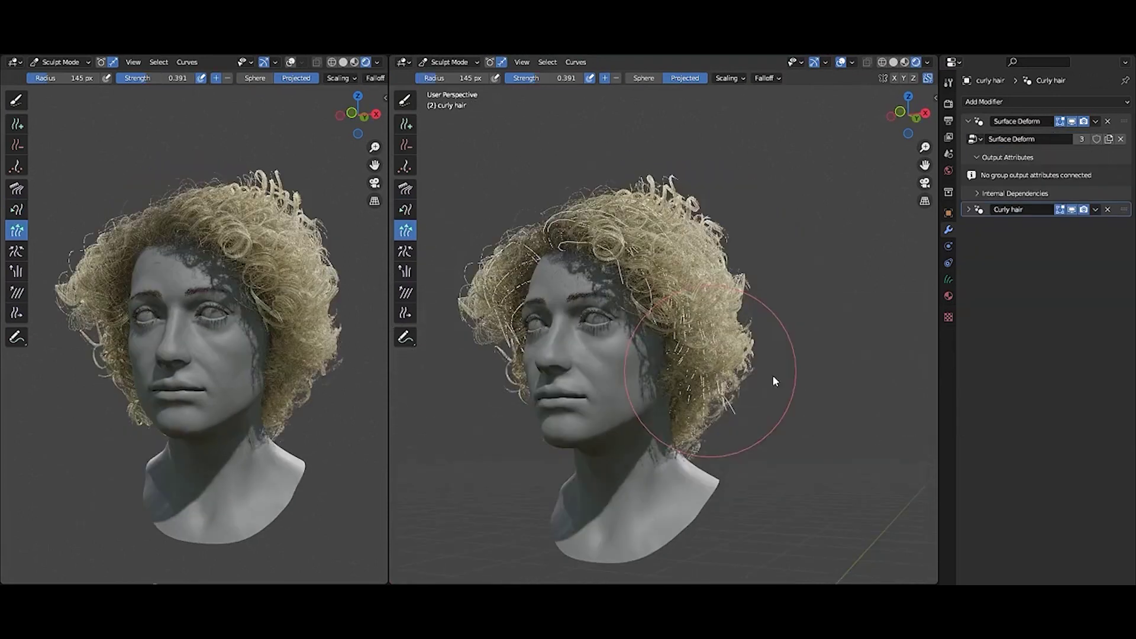
Undo the combing on the curly hair so its strands curl again, viewed from the side
middle_click_drag(772, 374, 465, 313)
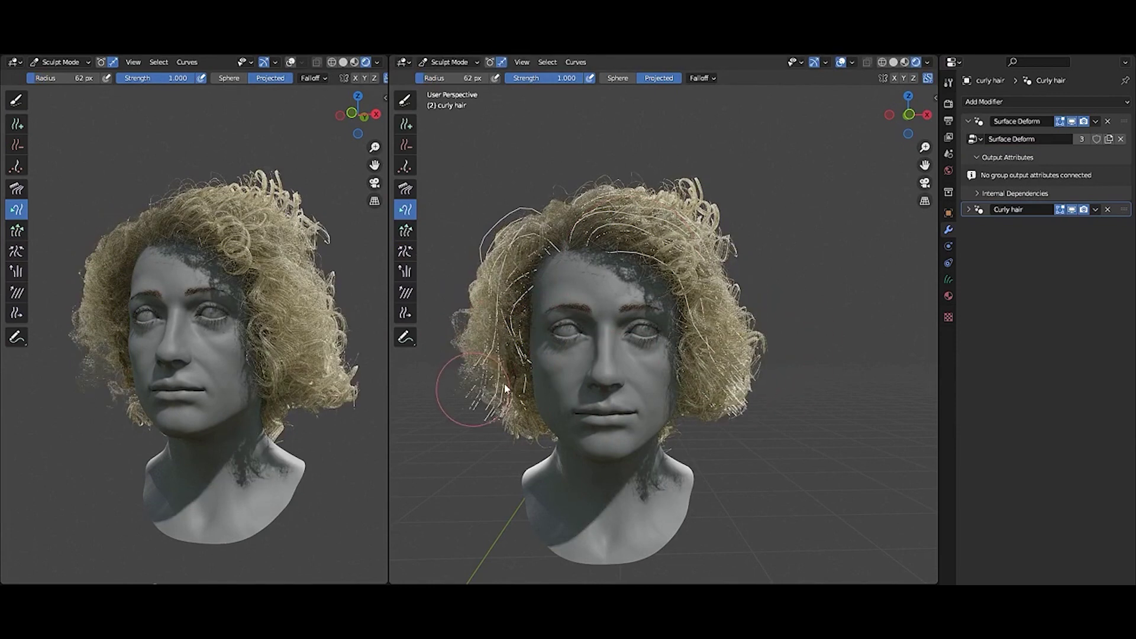
middle_click_drag(504, 383, 693, 359)
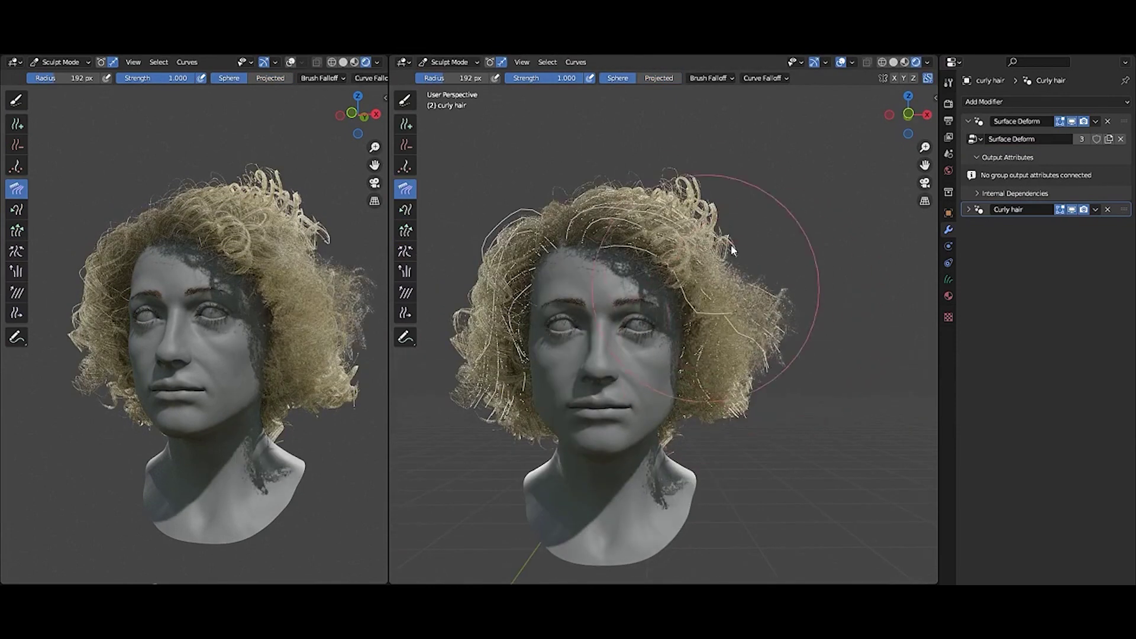
key("ctrl+z")
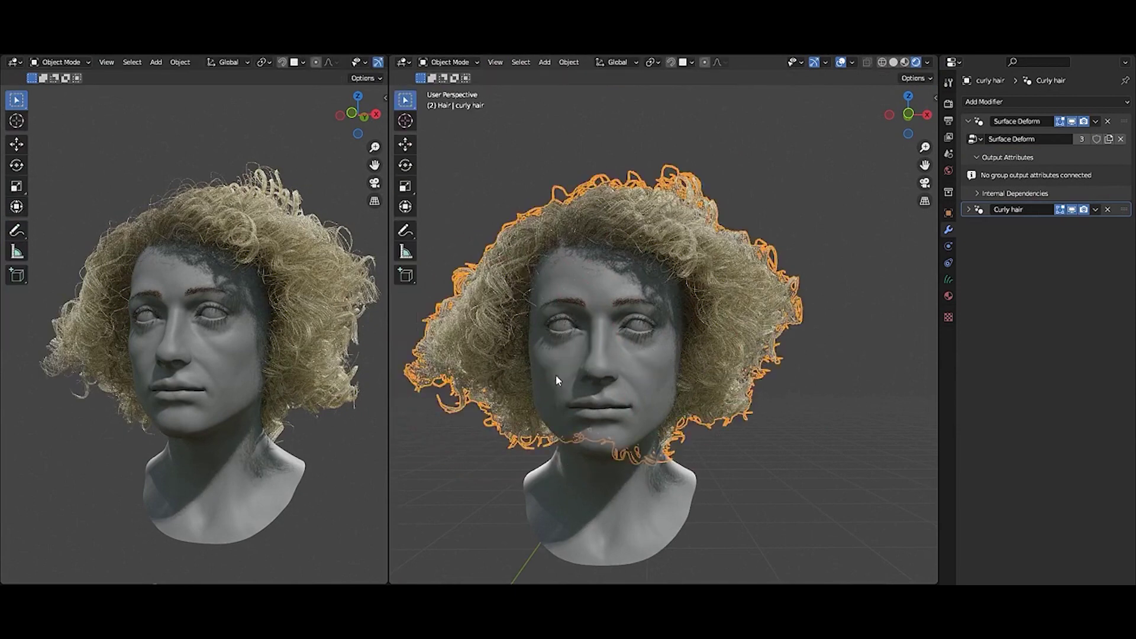
middle_click_drag(555, 375, 616, 388)
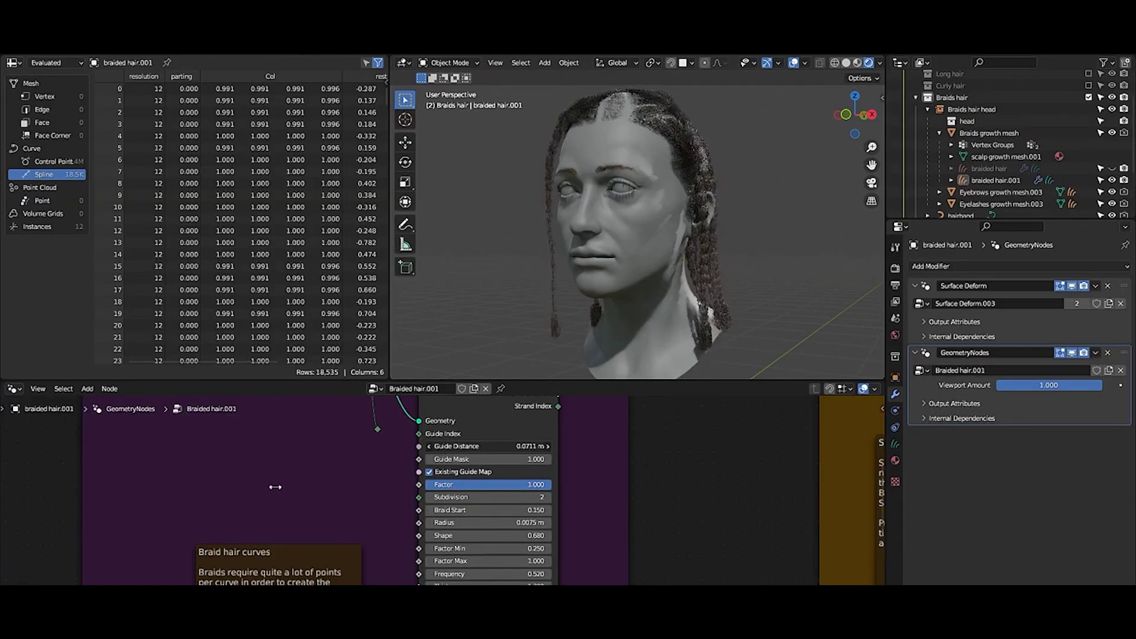
Apply the Braid Hair Curves asset to turn the red hair into thinner braids
left_click(429, 472)
scroll(514, 456, "down", 3)
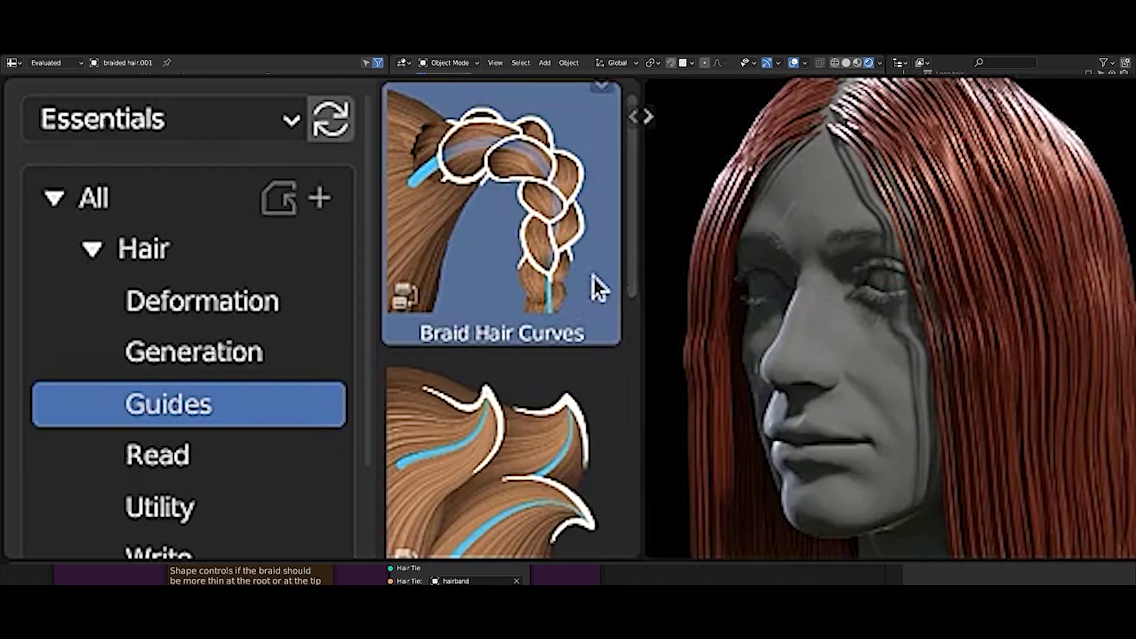
left_click_drag(880, 383, 895, 461)
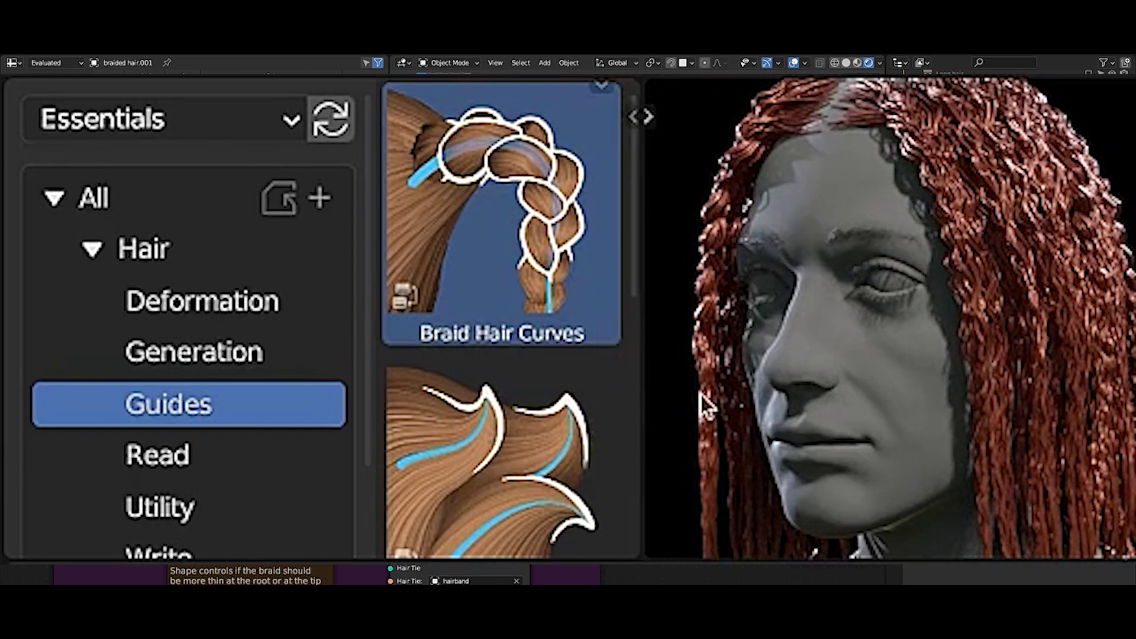
left_click_drag(636, 267, 943, 521)
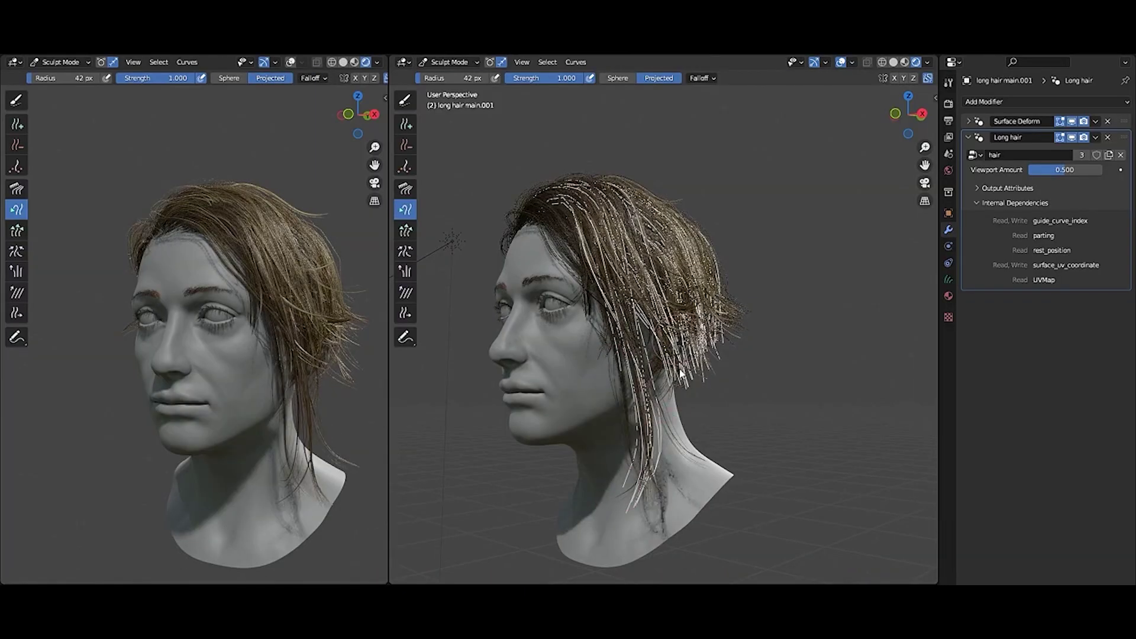
Connect the Map Range Result to the fur's curl Frequency input
middle_click_drag(645, 486, 675, 393)
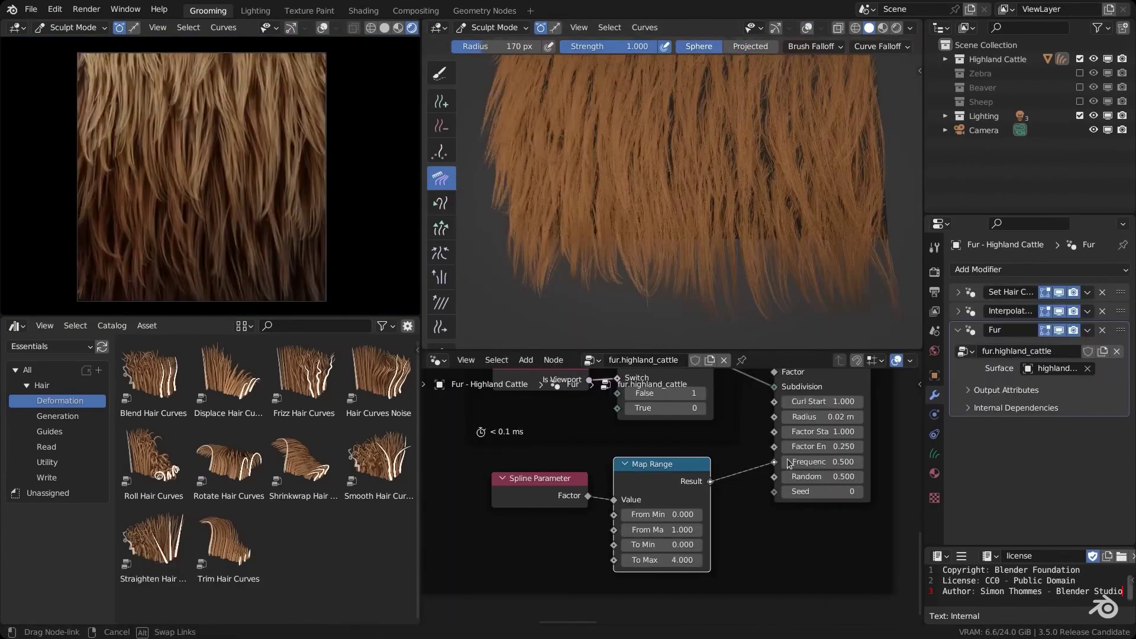
left_click_drag(789, 464, 776, 462)
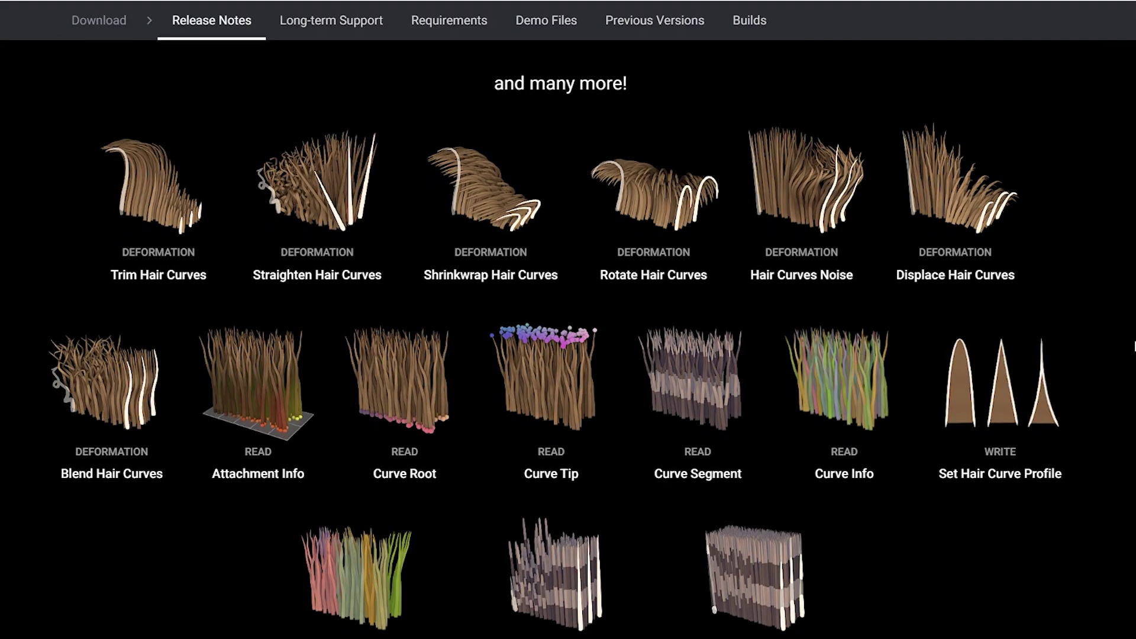
scroll(561, 355, "down", 2)
Scroll the release notes past the hair node list down to See All Hair Nodes
scroll(561, 355, "down", 3)
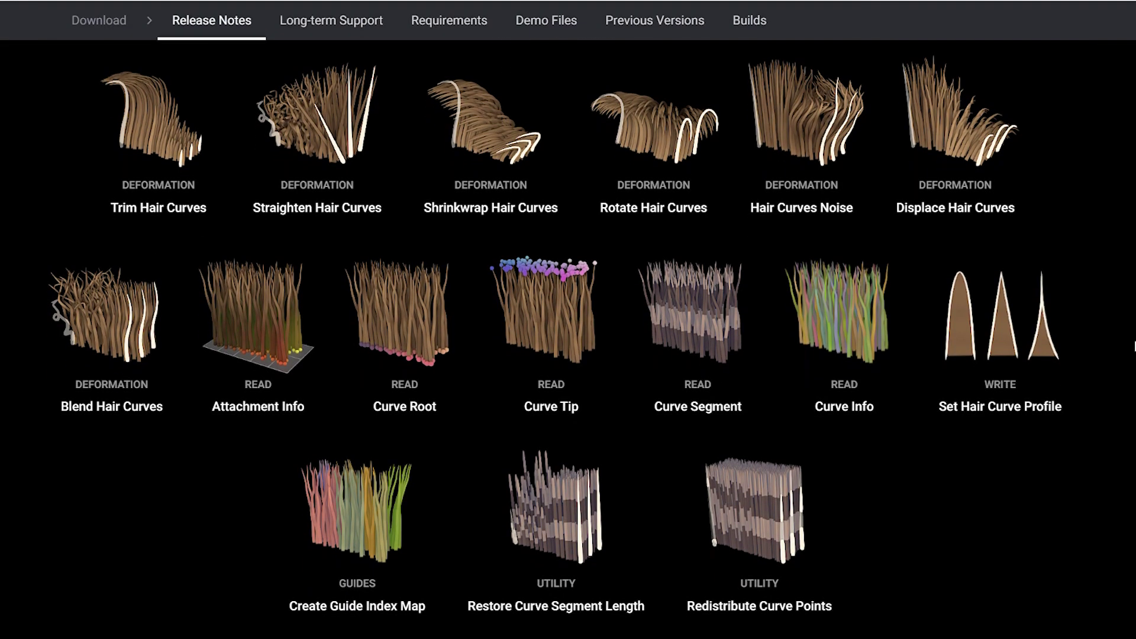
scroll(561, 355, "down", 1)
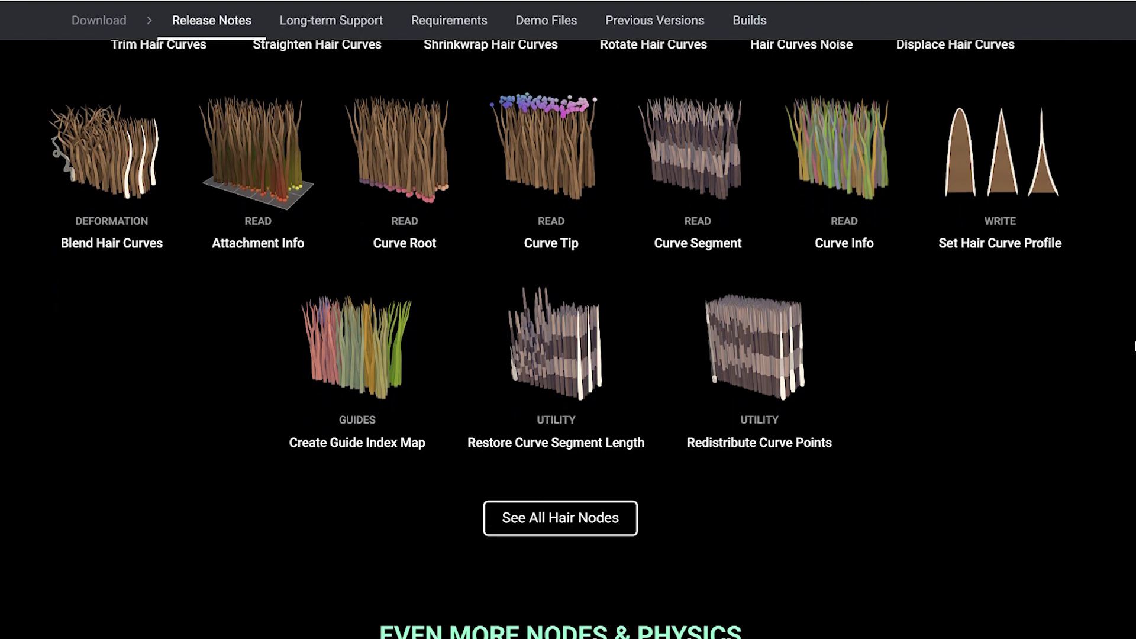
scroll(1035, 378, "down", 1)
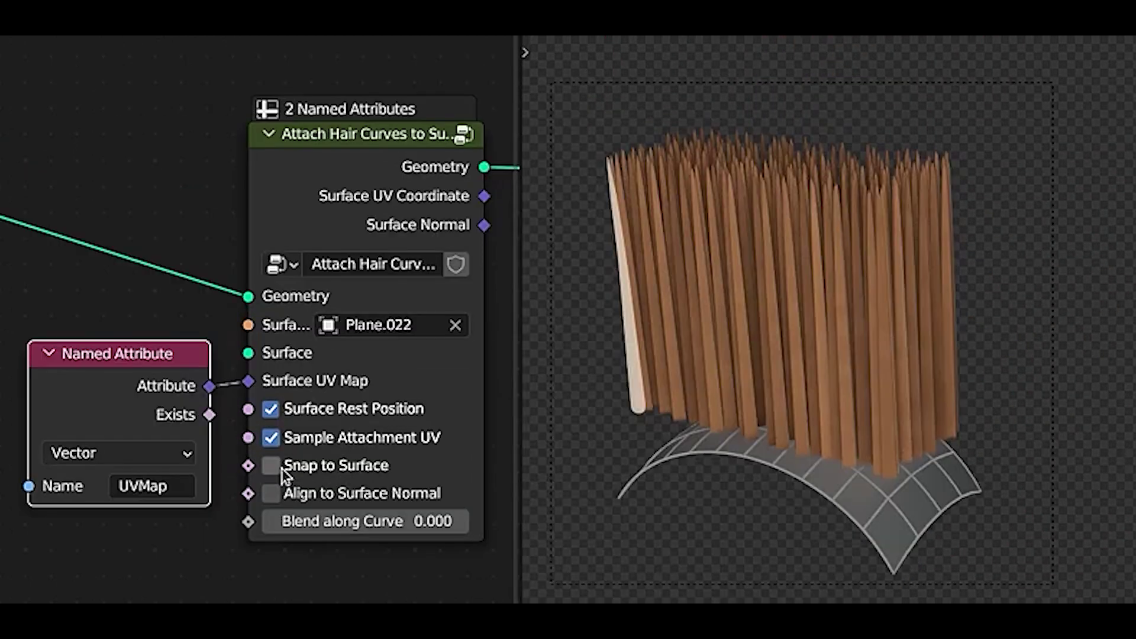
Enable Snap to Surface and Align to Surface Normal, and fully blend strands along the curve
left_click(277, 468)
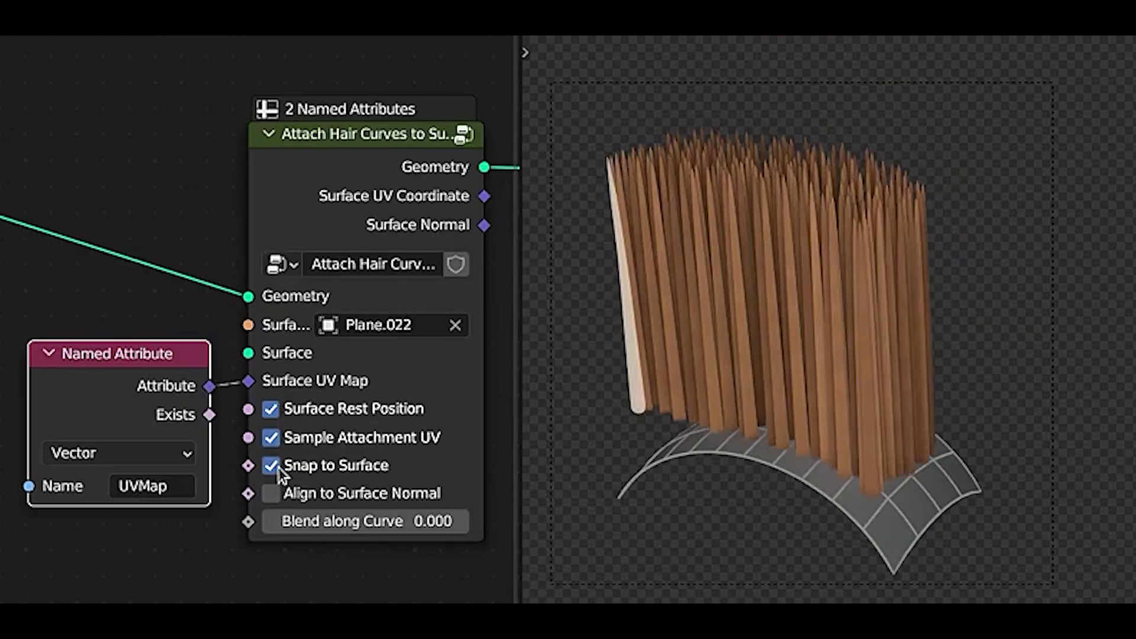
left_click(272, 493)
left_click_drag(294, 518, 352, 520)
left_click_drag(437, 521, 467, 520)
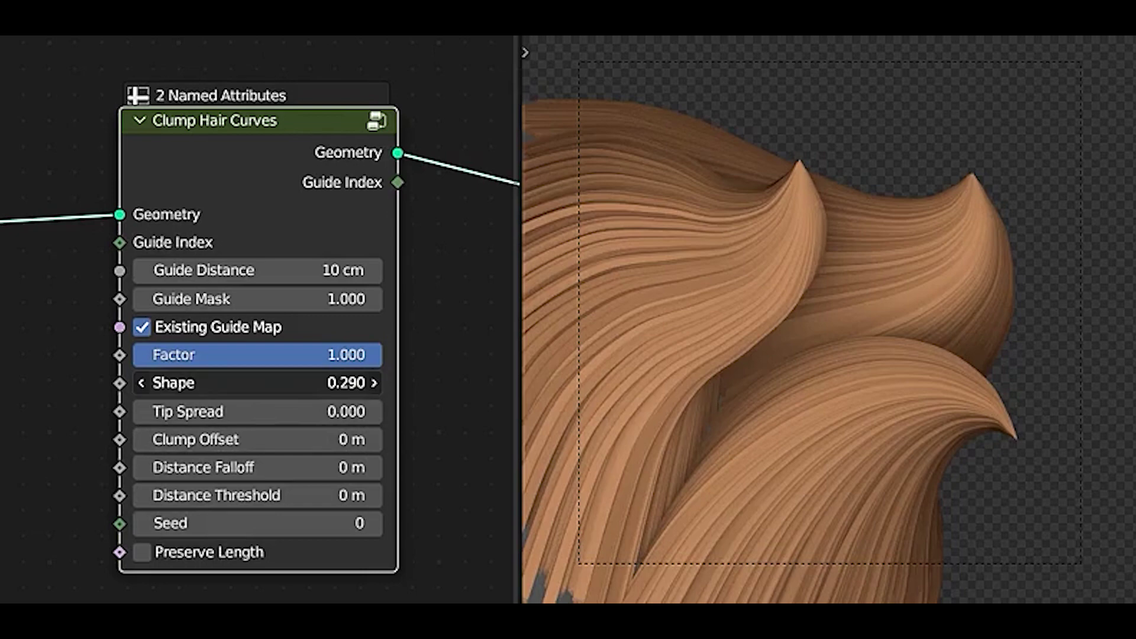
Keep clump Shape at 0.290, set Tip Spread 0.150 and Distance Threshold 26 cm
left_click_drag(257, 383, 302, 383)
key("Escape")
mouse_move(248, 412)
left_mouse_down()
mouse_move(272, 411)
mouse_move(237, 409)
left_mouse_up()
left_click_drag(260, 495, 285, 477)
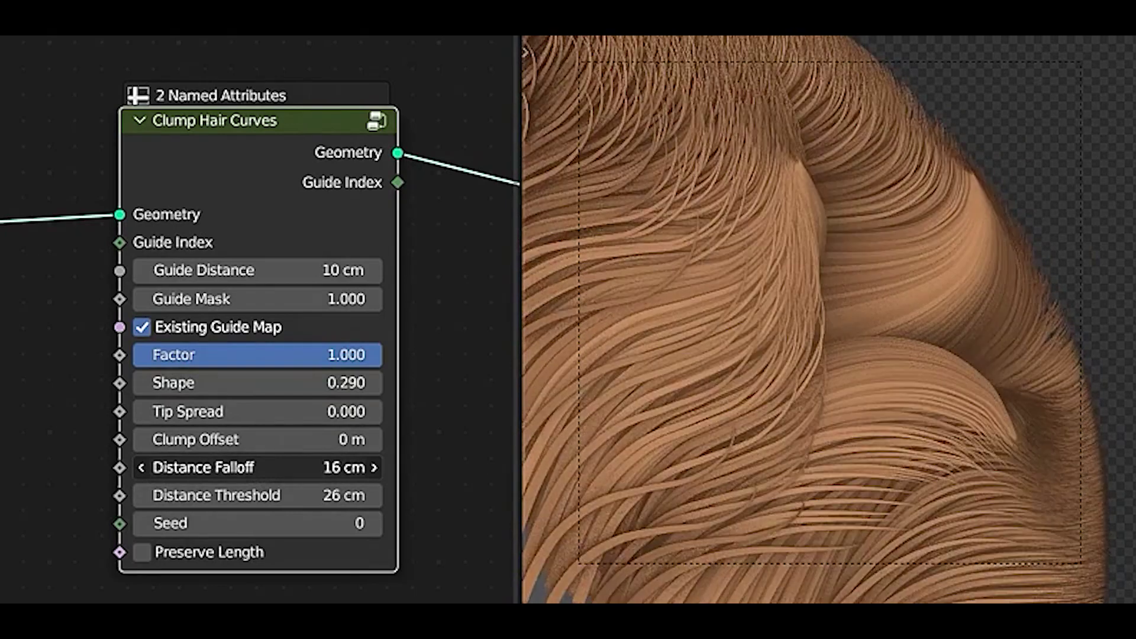
Drop the guide map, set guide distance 8 cm, raise curl and smoothing, roll 44 cm length, 4.2 cm radius
left_click(211, 331)
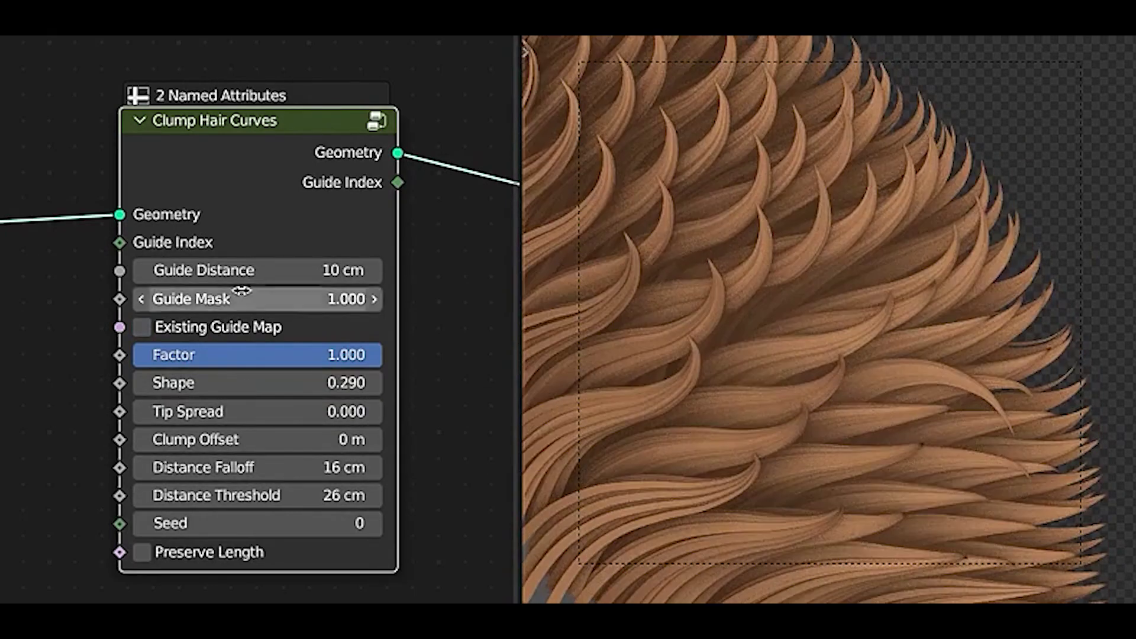
left_click_drag(258, 270, 226, 294)
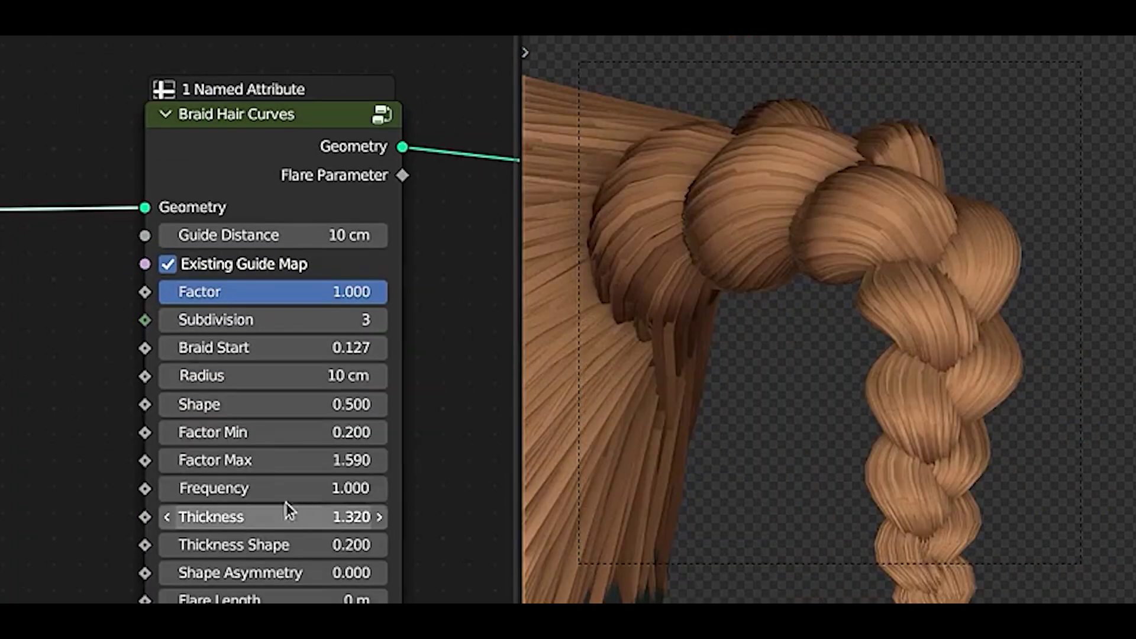
left_click_drag(286, 491, 314, 491)
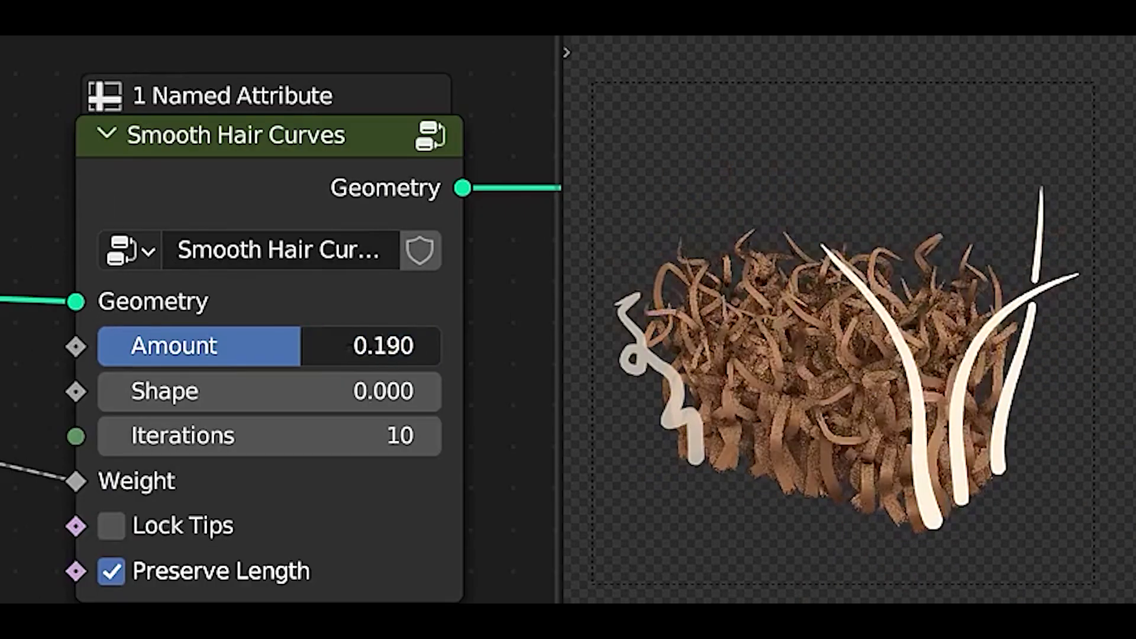
left_click_drag(266, 345, 333, 346)
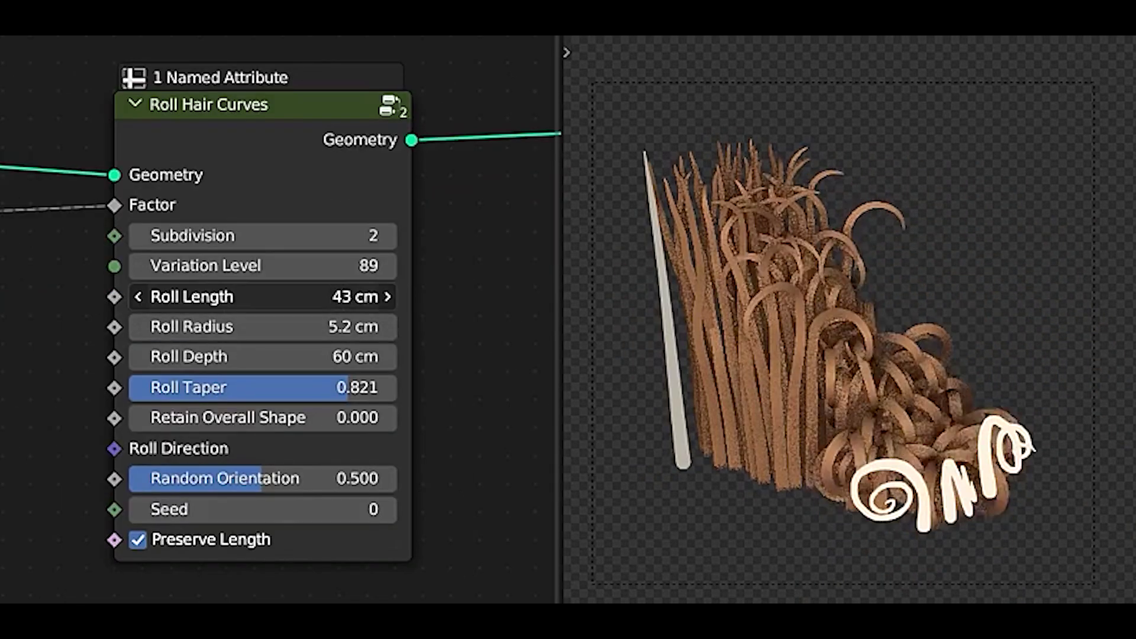
mouse_move(229, 296)
left_mouse_down()
mouse_move(263, 297)
mouse_move(223, 325)
mouse_move(353, 325)
mouse_move(229, 326)
mouse_move(343, 356)
mouse_move(288, 356)
mouse_move(360, 356)
left_mouse_up()
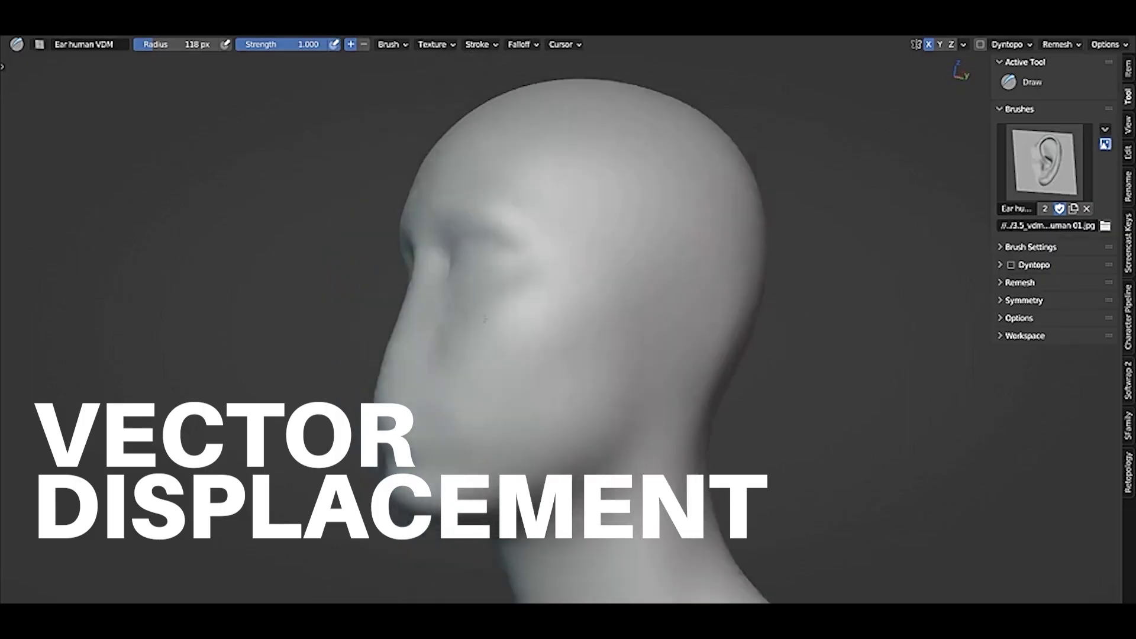
Load the Eye and Nose human 01 VDM brushes and stamp a nose onto the face
middle_click_drag(569, 348, 633, 348)
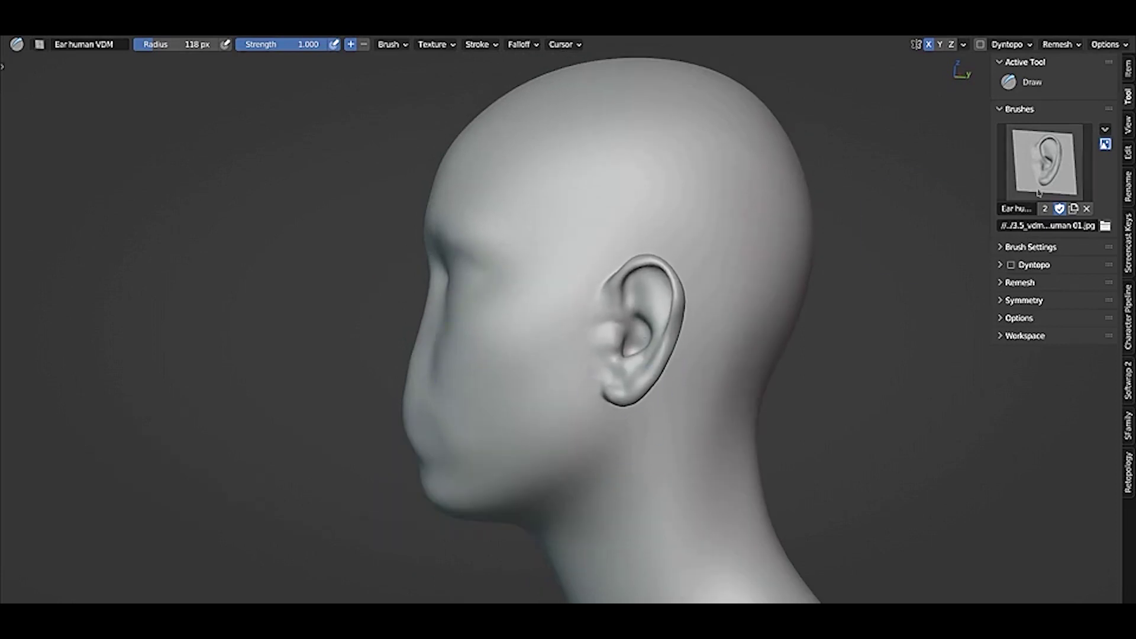
left_click(1045, 160)
left_click(846, 237)
middle_click_drag(487, 301, 569, 317)
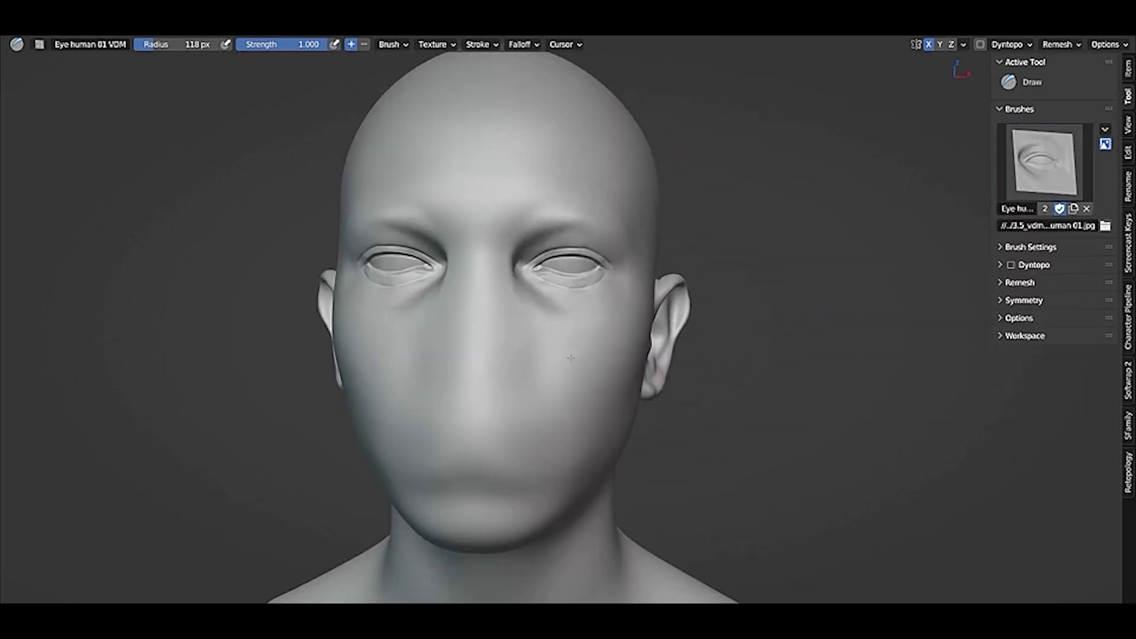
middle_click_drag(570, 358, 575, 340)
left_click(1006, 192)
left_click(744, 295)
middle_click_drag(515, 319, 497, 316)
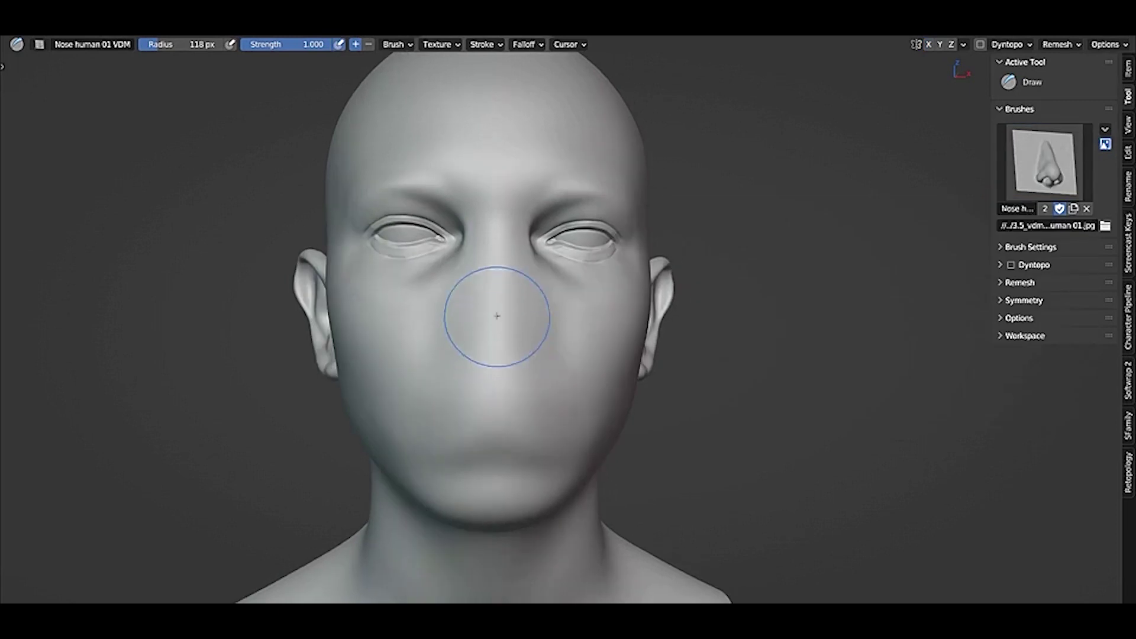
left_click_drag(494, 398, 493, 462)
Shape with the grab brush at 157 px, then stamp a Mouth human 01 below the nose
key("g")
mouse_move(494, 462)
middle_mouse_down()
mouse_move(474, 205)
mouse_move(438, 370)
middle_mouse_up()
key("f")
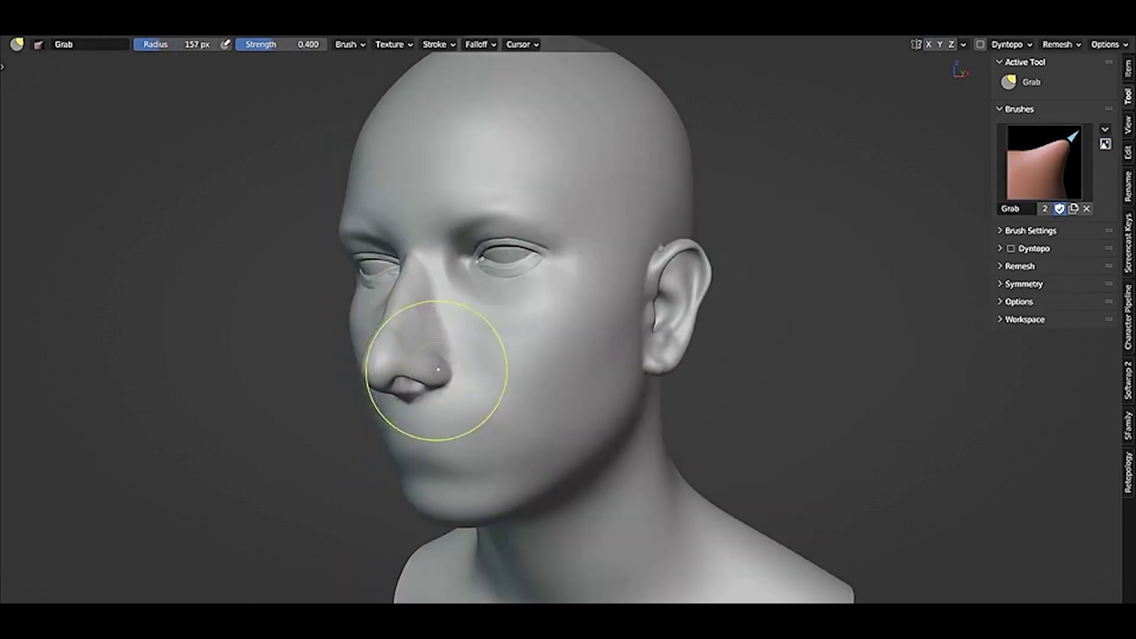
key("x")
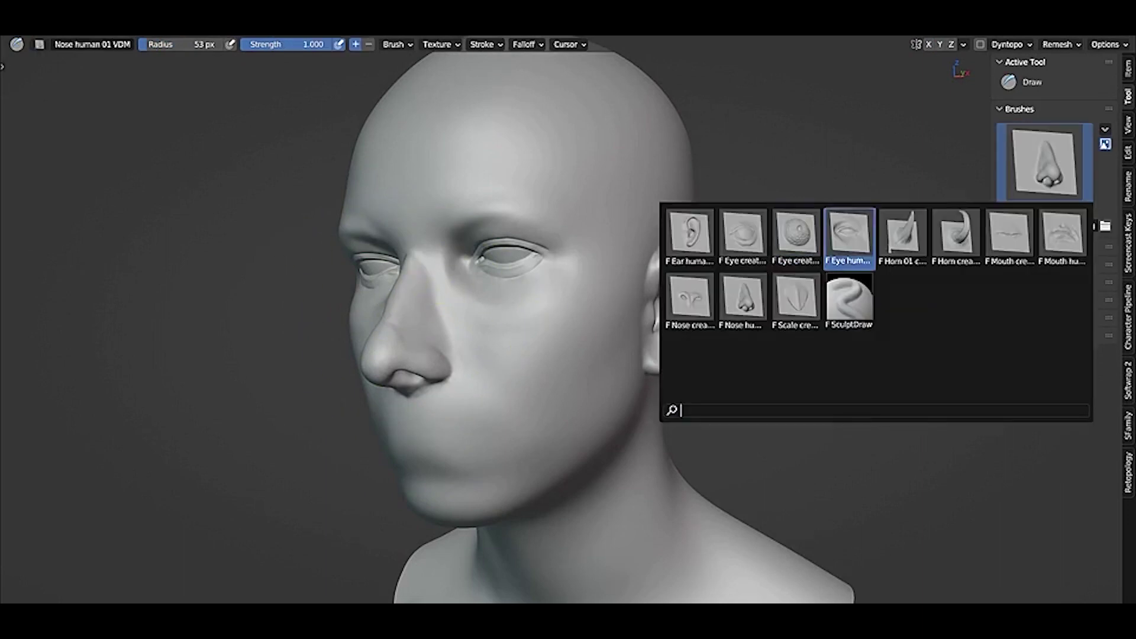
left_click(1010, 239)
middle_click_drag(500, 296, 500, 358)
left_click_drag(500, 358, 502, 362)
Switch to the grab brush enlarged to about 238 px and check the face from below and above
scroll(510, 448, "down", 5)
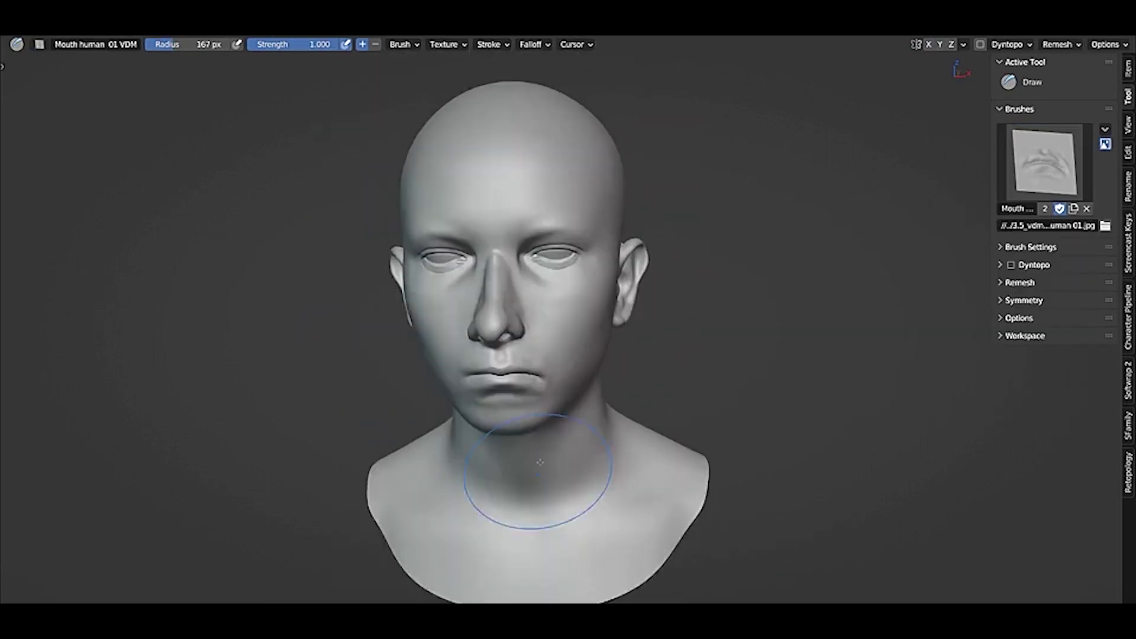
key("g")
scroll(514, 312, "up", 4)
mouse_move(504, 274)
middle_mouse_down()
mouse_move(512, 341)
mouse_move(496, 338)
middle_mouse_up()
key("f")
middle_click_drag(495, 438, 494, 414)
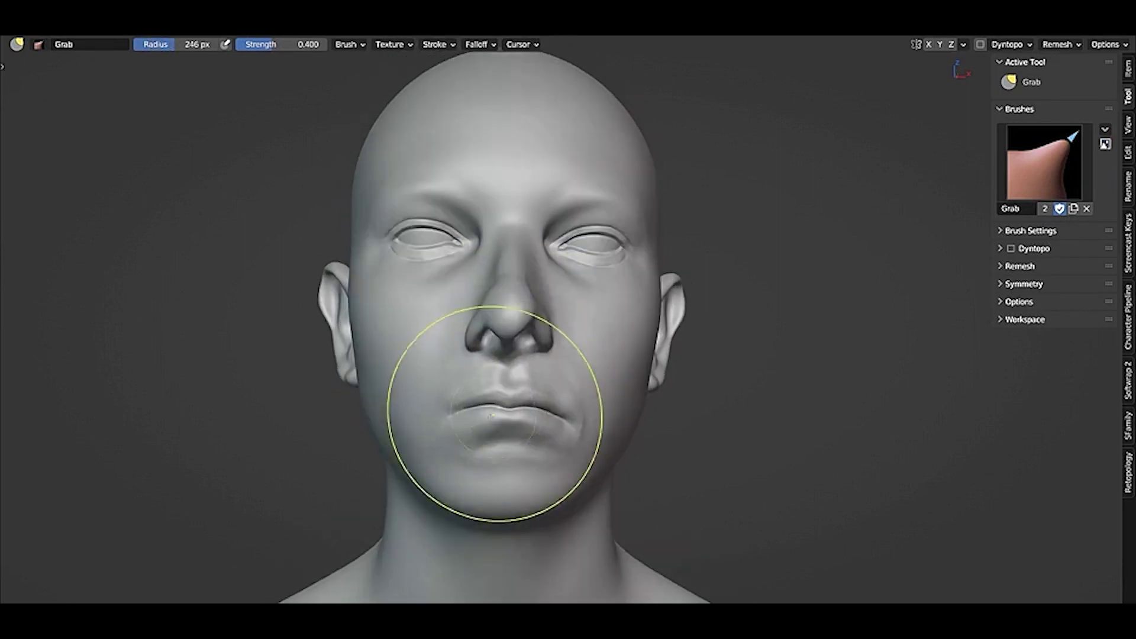
middle_click_drag(516, 322, 516, 273)
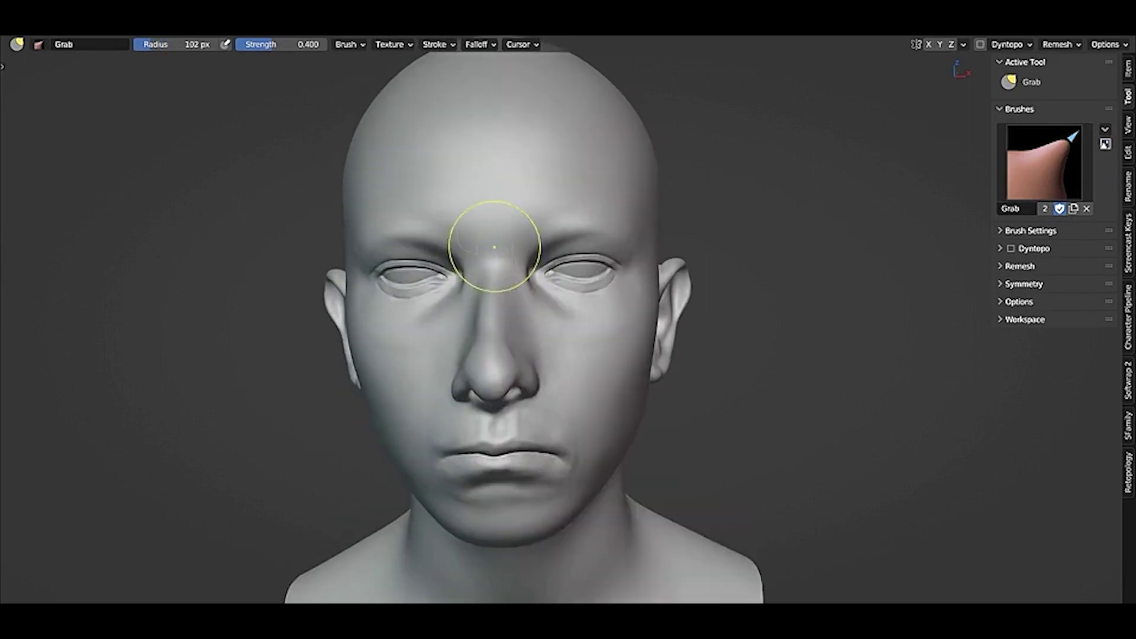
scroll(494, 247, "down", 5)
scroll(494, 246, "up", 4)
Enable X-axis mirroring and grow a large horn out of the scalp
left_click(929, 44)
scroll(540, 302, "up", 2)
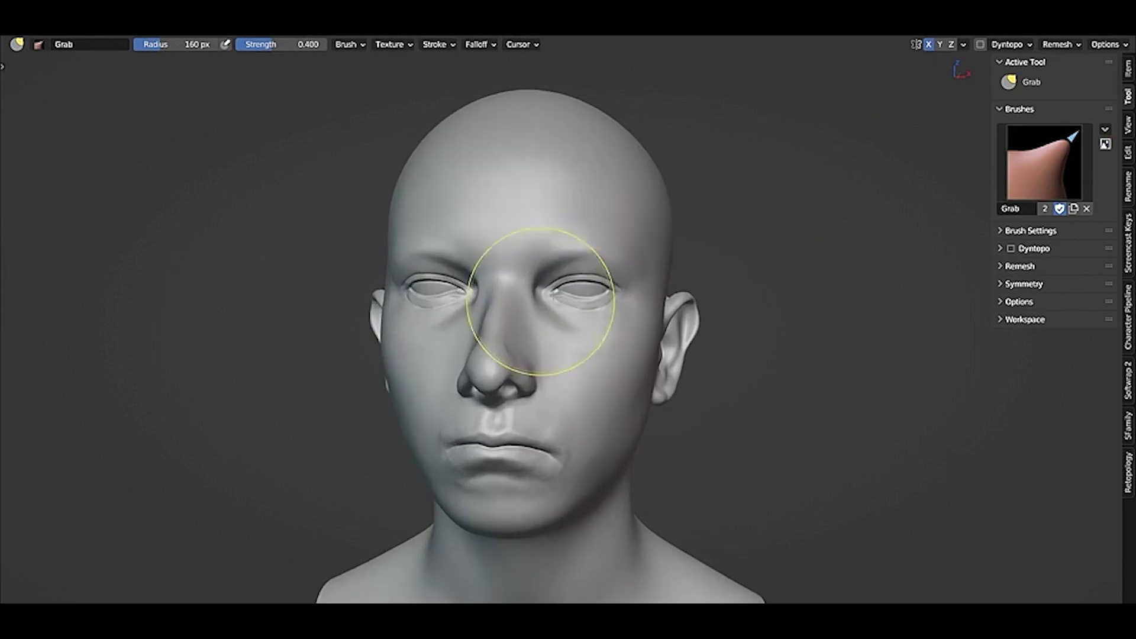
middle_click_drag(605, 299, 685, 368)
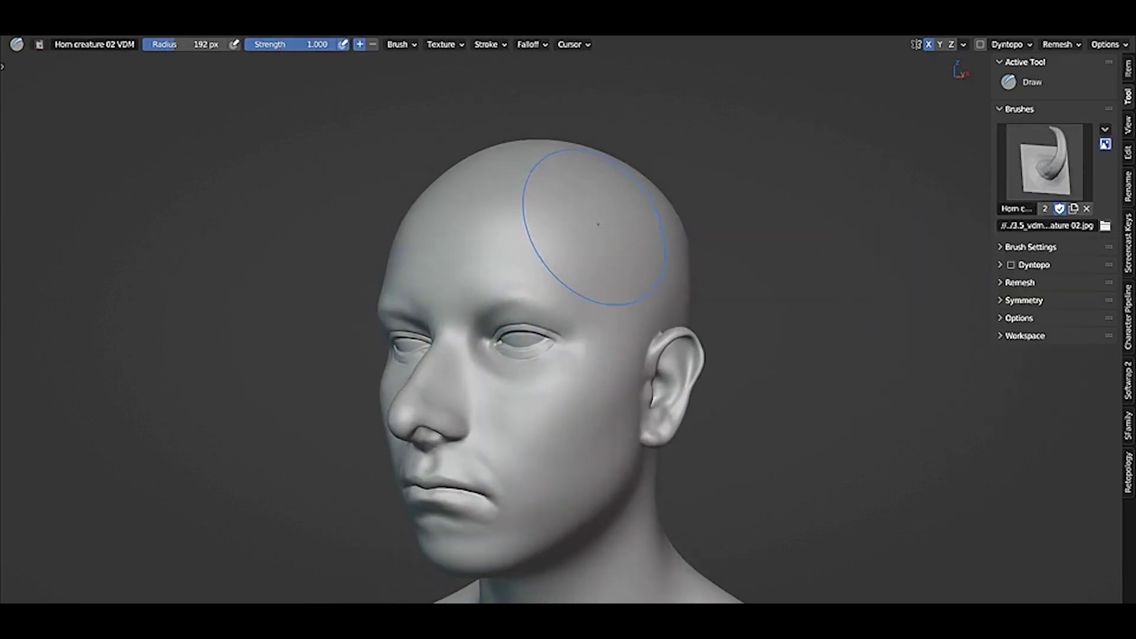
left_click_drag(598, 225, 645, 190)
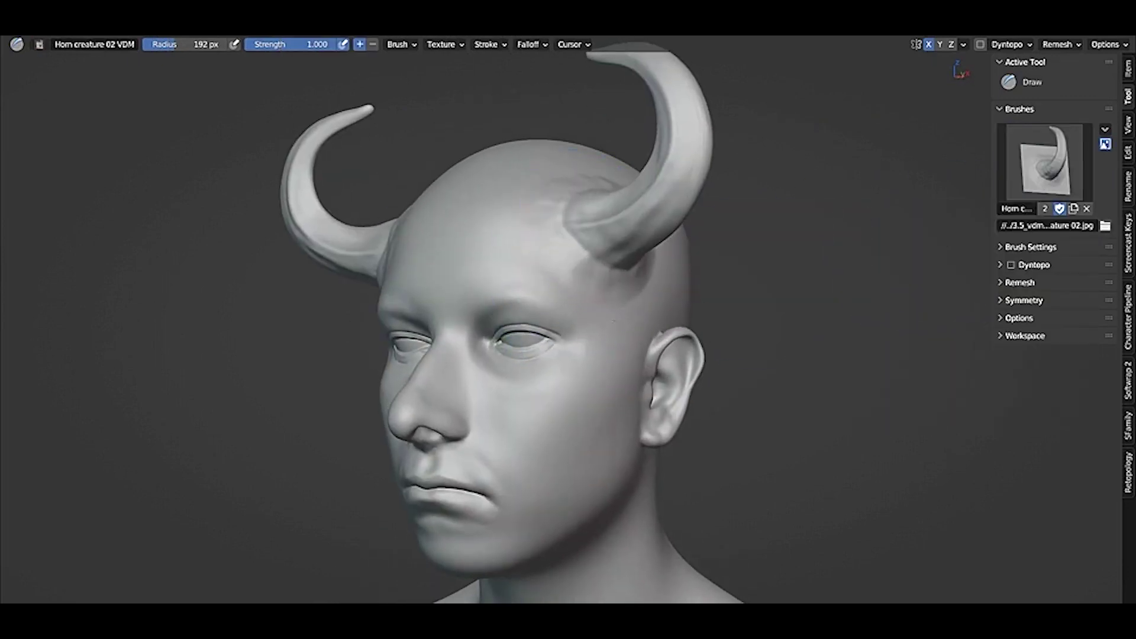
Pick the Horn 01 creature 01 VDM brush, change its stroke method and set size 129 px
left_click(1044, 159)
left_click(903, 234)
left_click(497, 44)
left_click(514, 71)
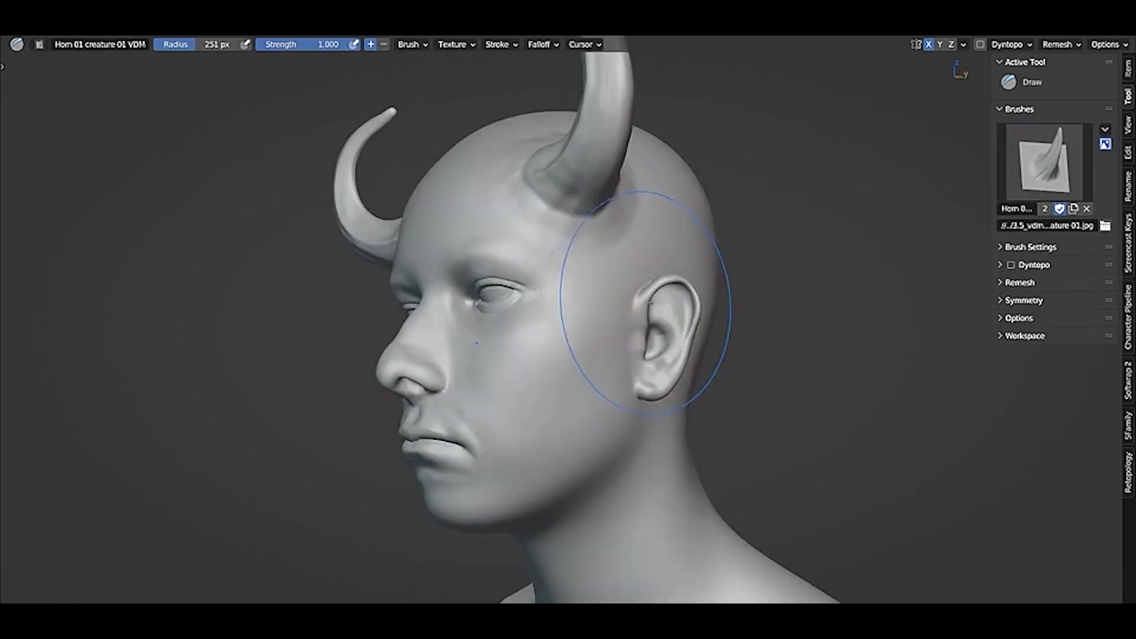
middle_click_drag(609, 431, 638, 194)
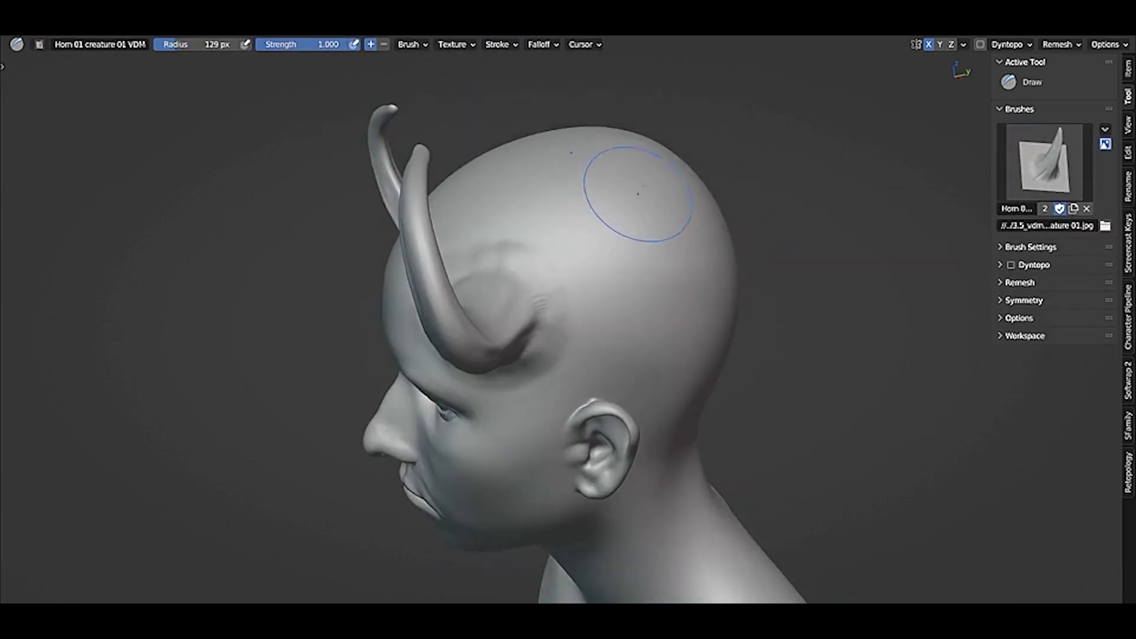
middle_click_drag(503, 522, 690, 355)
Set the viewport shading Compositor to Camera so the snail shot composites live
scroll(690, 345, "up", 2)
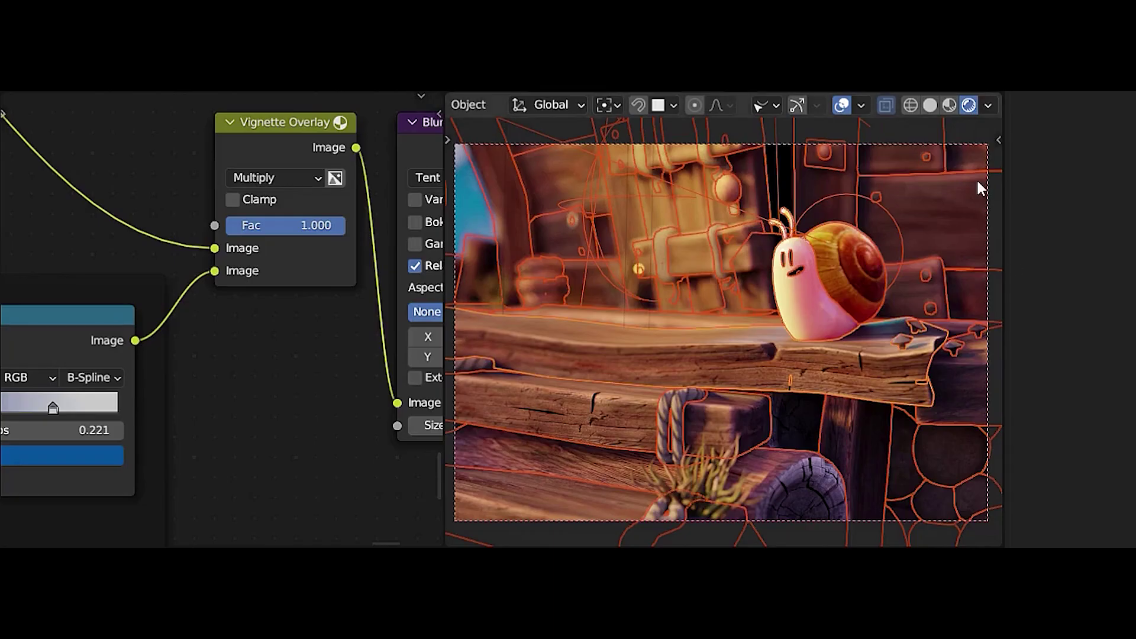
left_click(987, 106)
left_click(1005, 335)
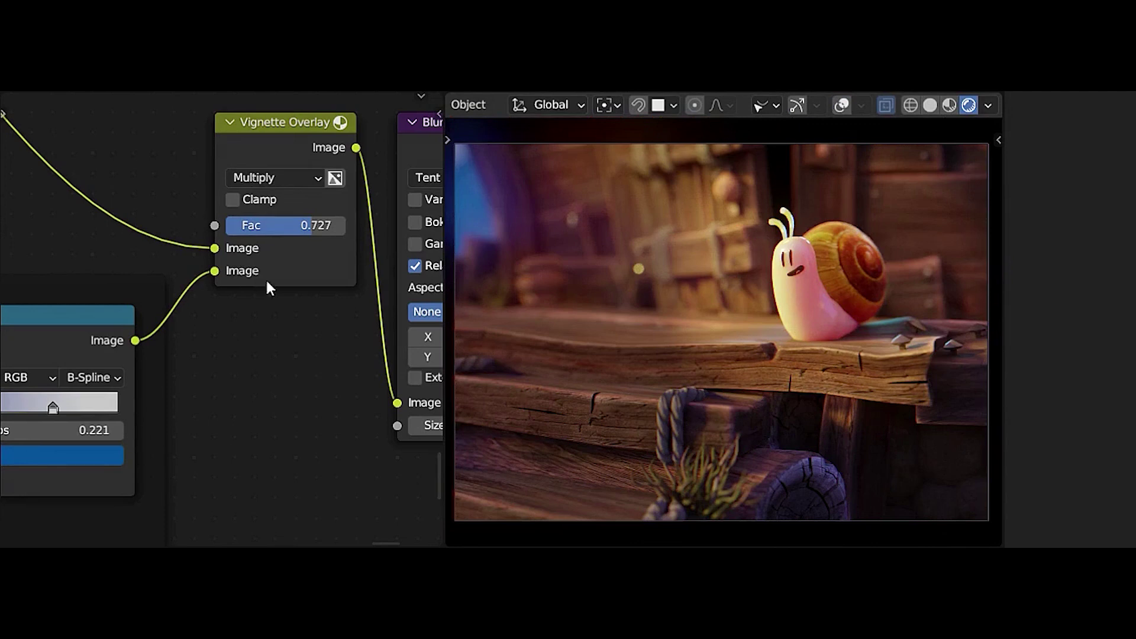
Soften the vignette blur to about 47% and move the ellipse mask right, widening it to about 1.067
scroll(265, 278, "left", 6, "ctrl")
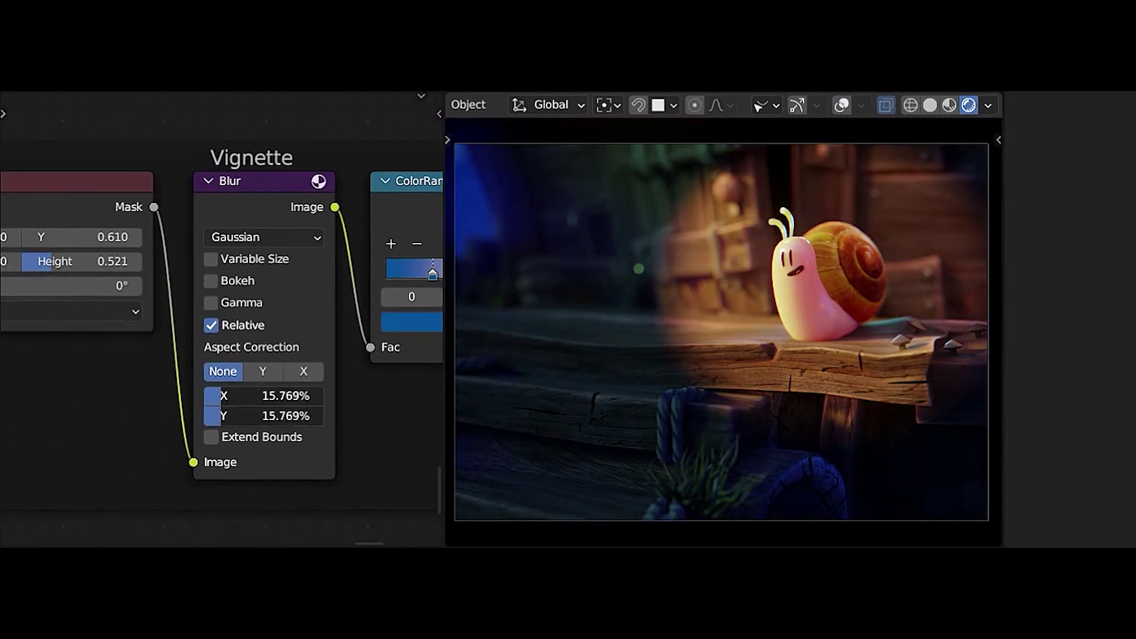
middle_click_drag(68, 268, 353, 279)
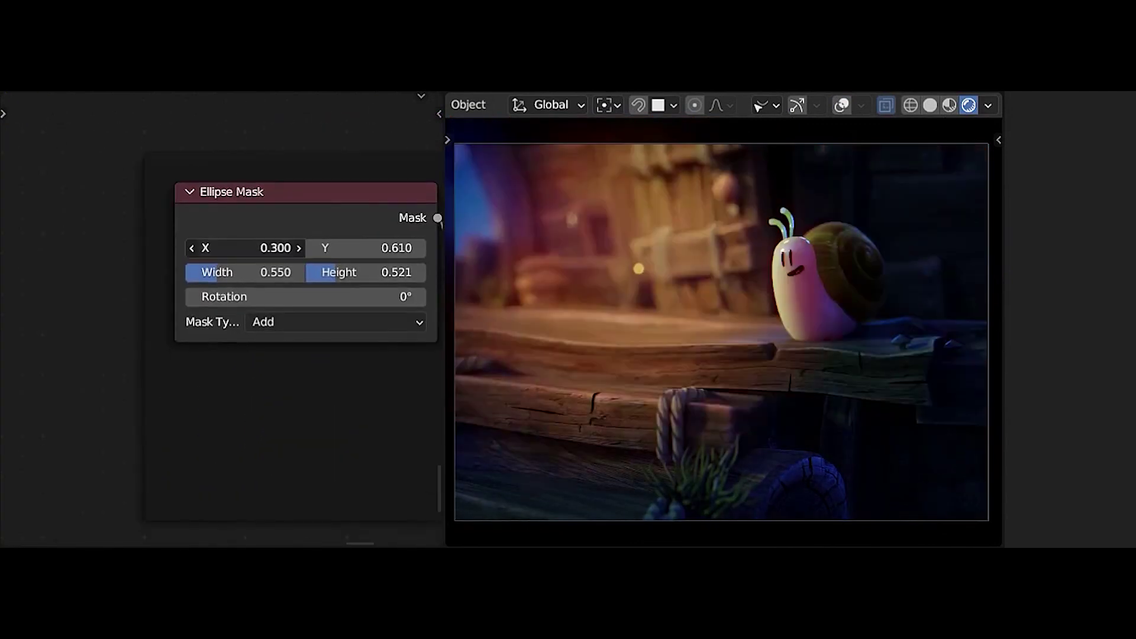
left_click_drag(275, 248, 320, 270)
scroll(237, 355, "right", 10, "ctrl")
left_click_drag(207, 234, 243, 232)
scroll(242, 232, "right", 8, "ctrl")
Strengthen the Vignette Overlay to 0.776 and try Blur node settings, returning blur to zero
mouse_move(201, 339)
left_mouse_down()
mouse_move(249, 339)
mouse_move(201, 339)
left_mouse_up()
left_click_drag(196, 359, 260, 359)
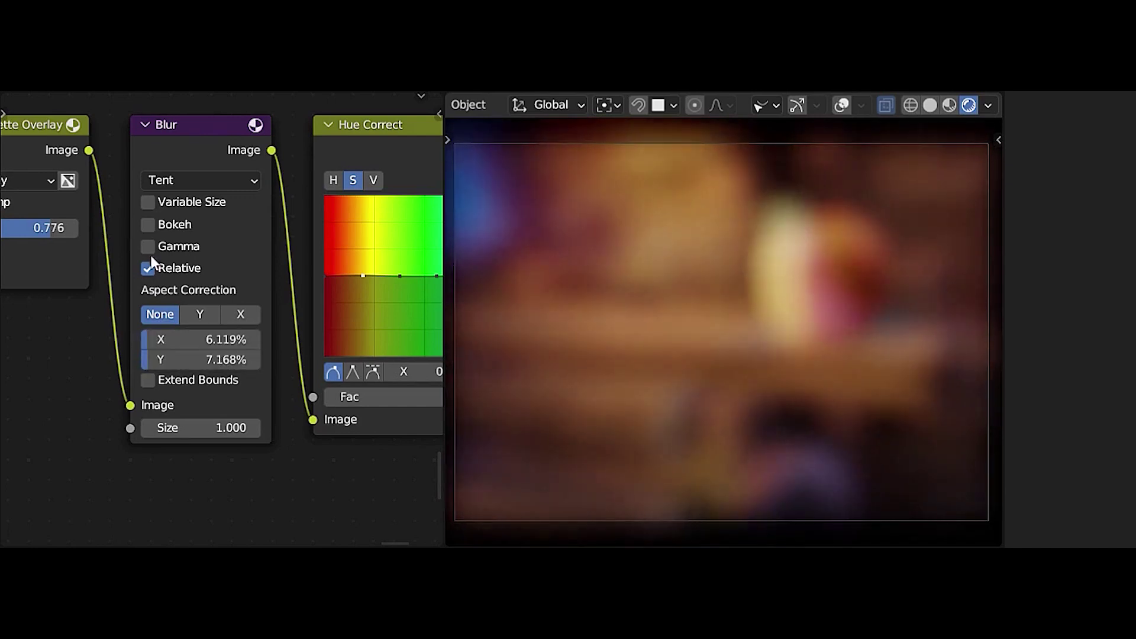
left_click_drag(155, 248, 171, 236)
left_click_drag(225, 349, 178, 350)
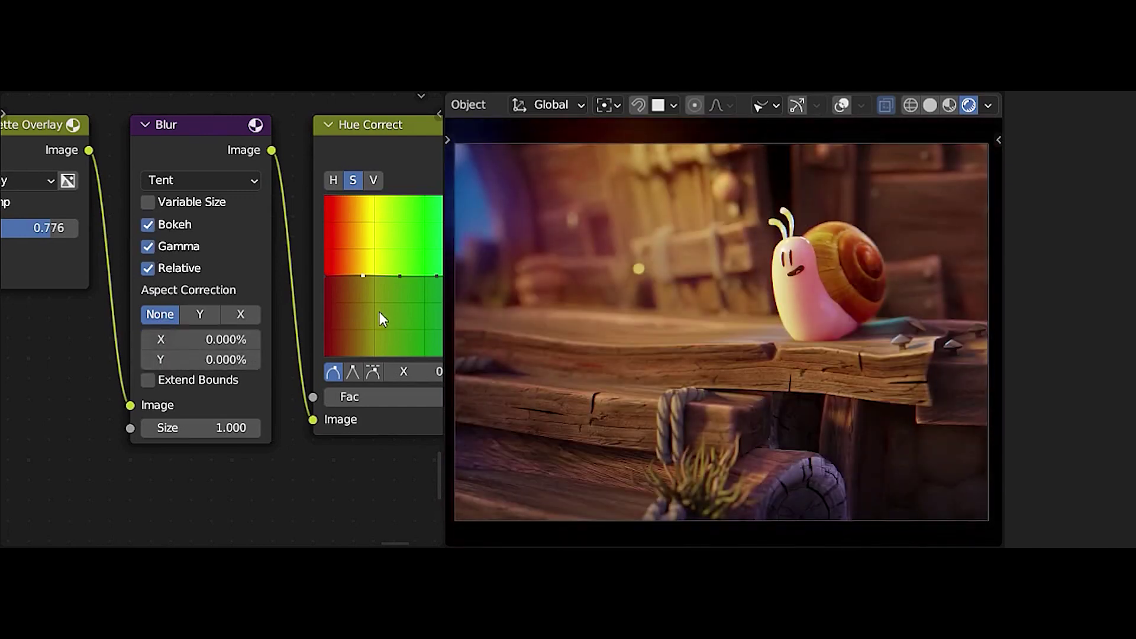
middle_click_drag(355, 399, 76, 403)
middle_click_drag(355, 349, 107, 349)
scroll(339, 346, "up", 2)
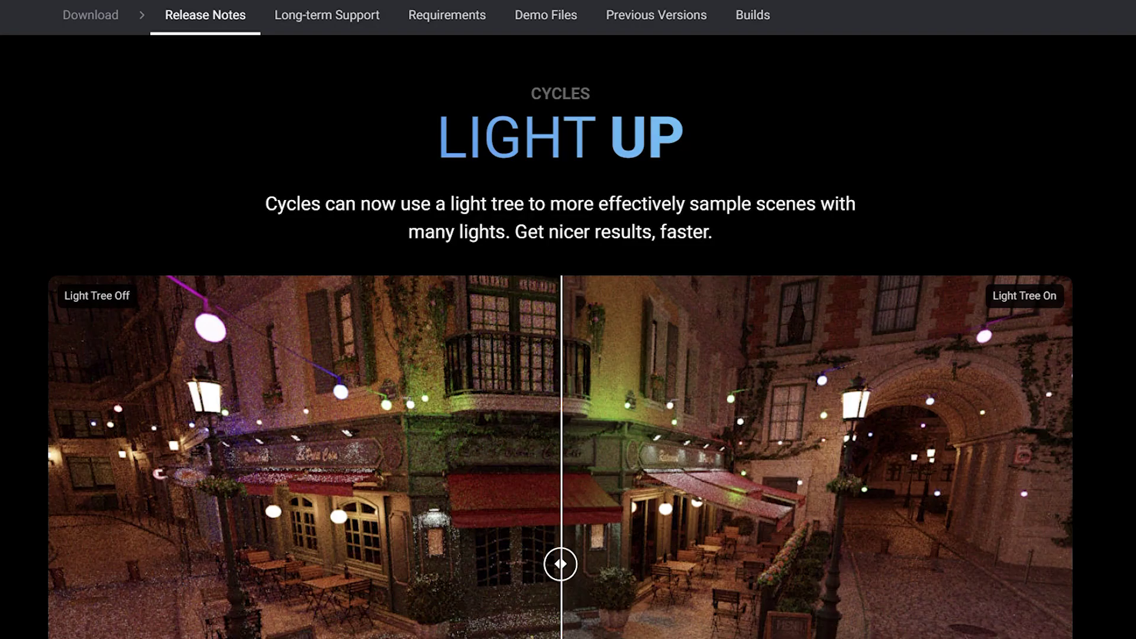
Scroll the release notes to the Light Tree section and set the viewport Compositor to Always
scroll(562, 355, "down", 2)
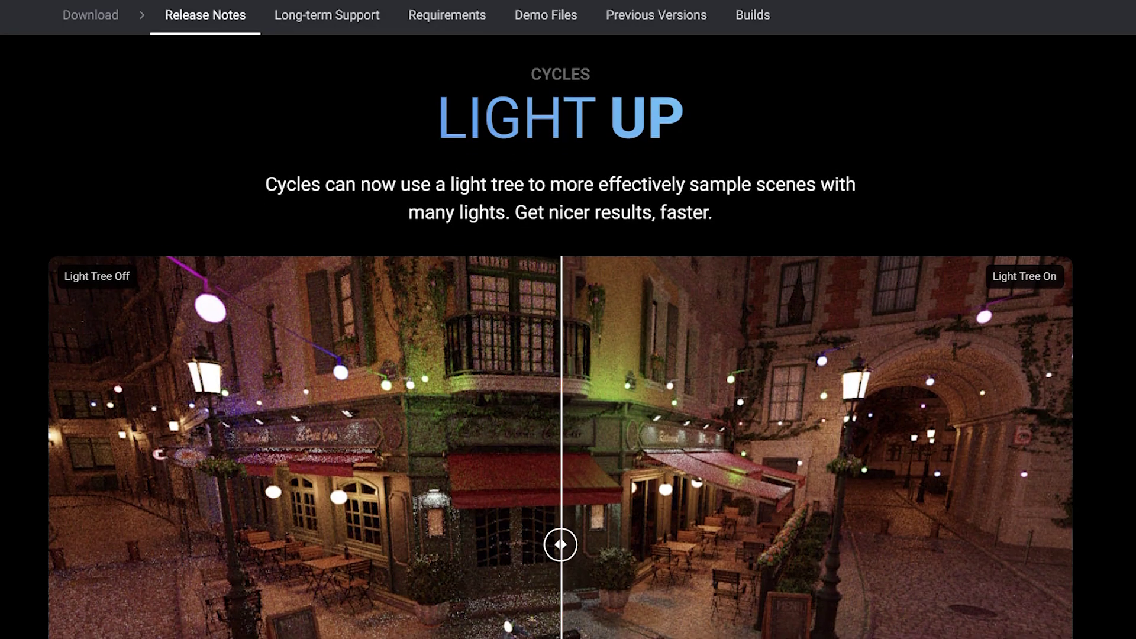
scroll(1004, 303, "down", 3)
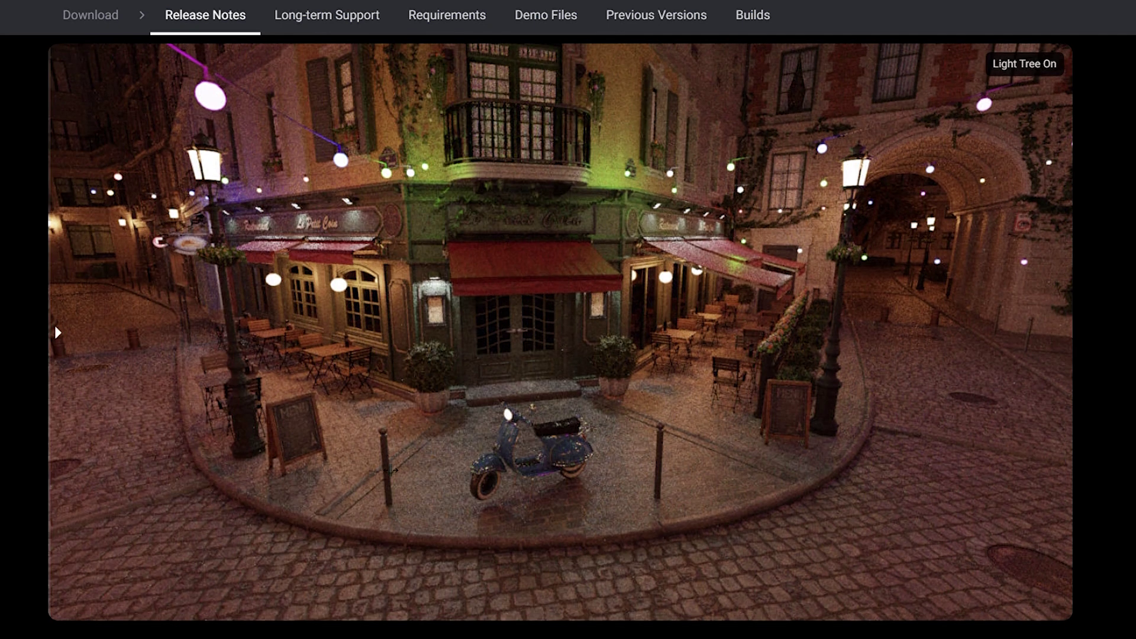
scroll(577, 491, "down", 2)
scroll(577, 491, "down", 1)
scroll(577, 492, "down", 1)
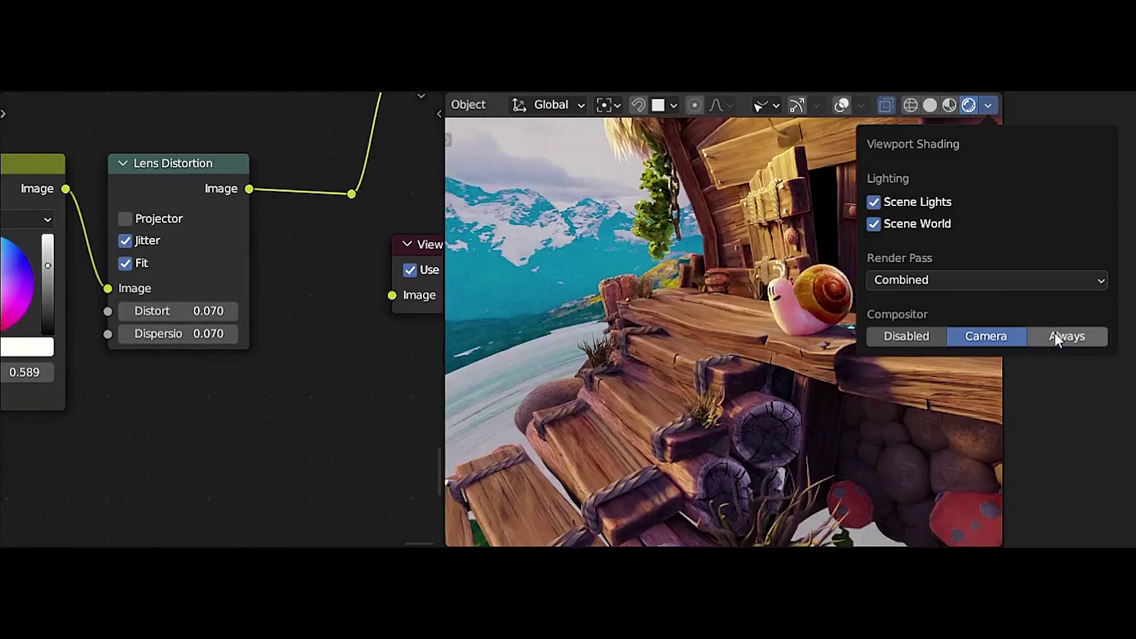
left_click(1055, 334)
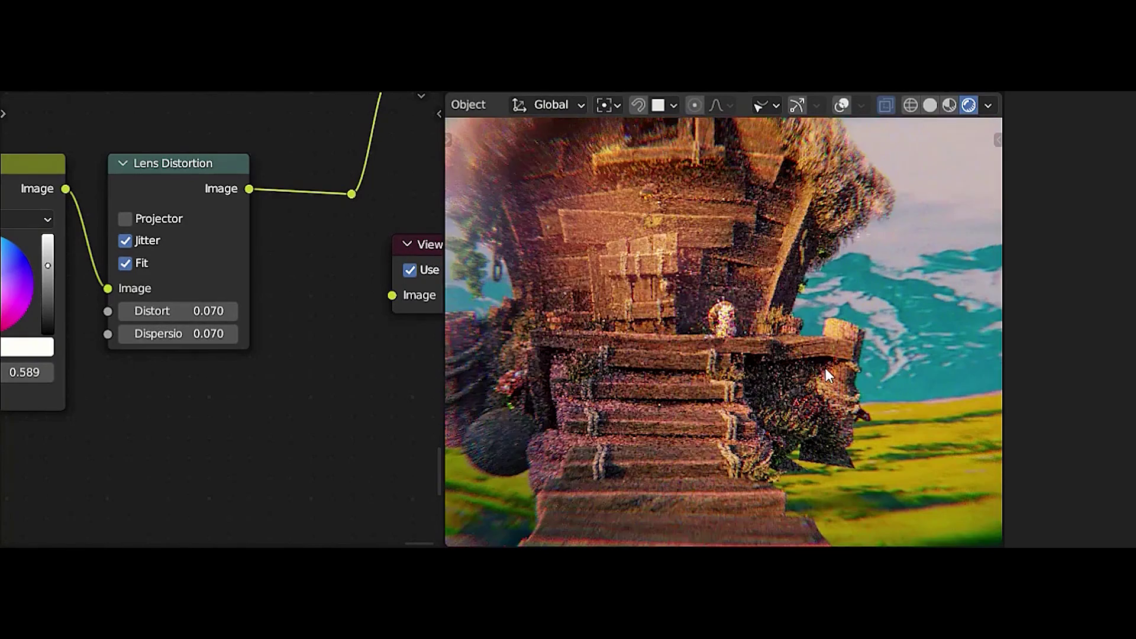
Switch the viewport to look through the scene camera
left_click(731, 329)
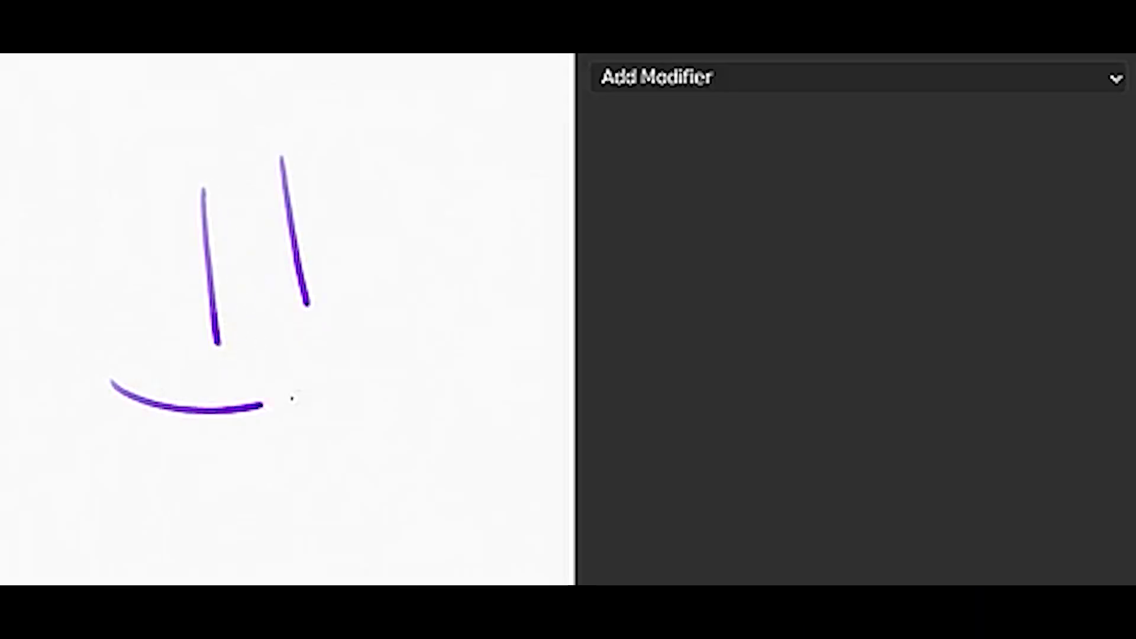
Add a Build modifier to the smiley strokes and time it at Natural Drawing Speed
left_click(793, 86)
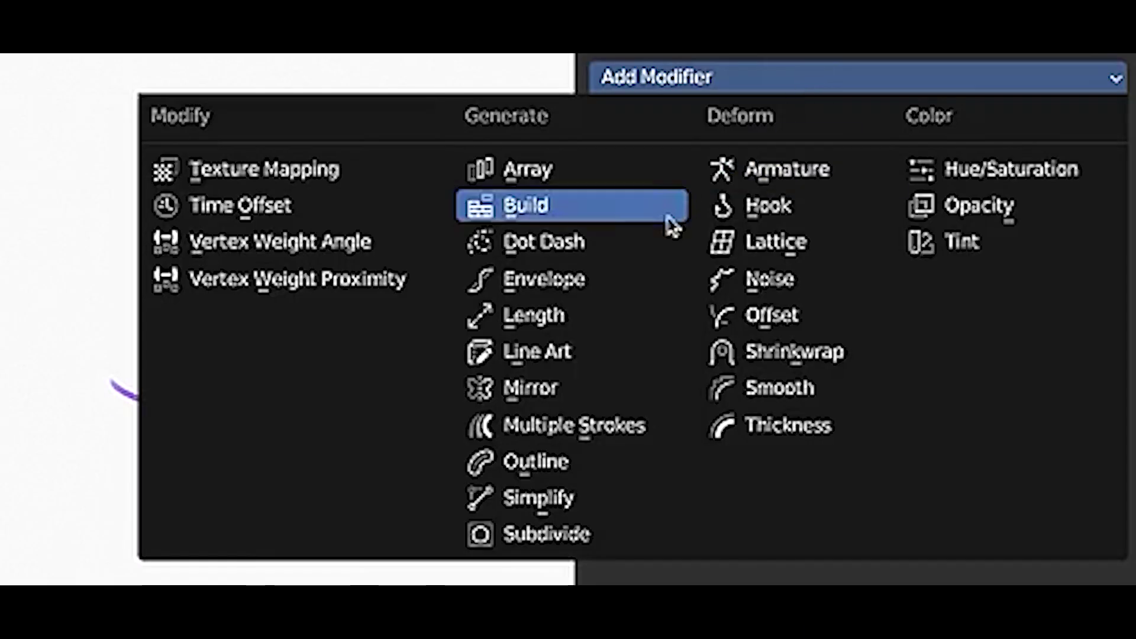
left_click(672, 226)
left_click(946, 284)
left_click(954, 318)
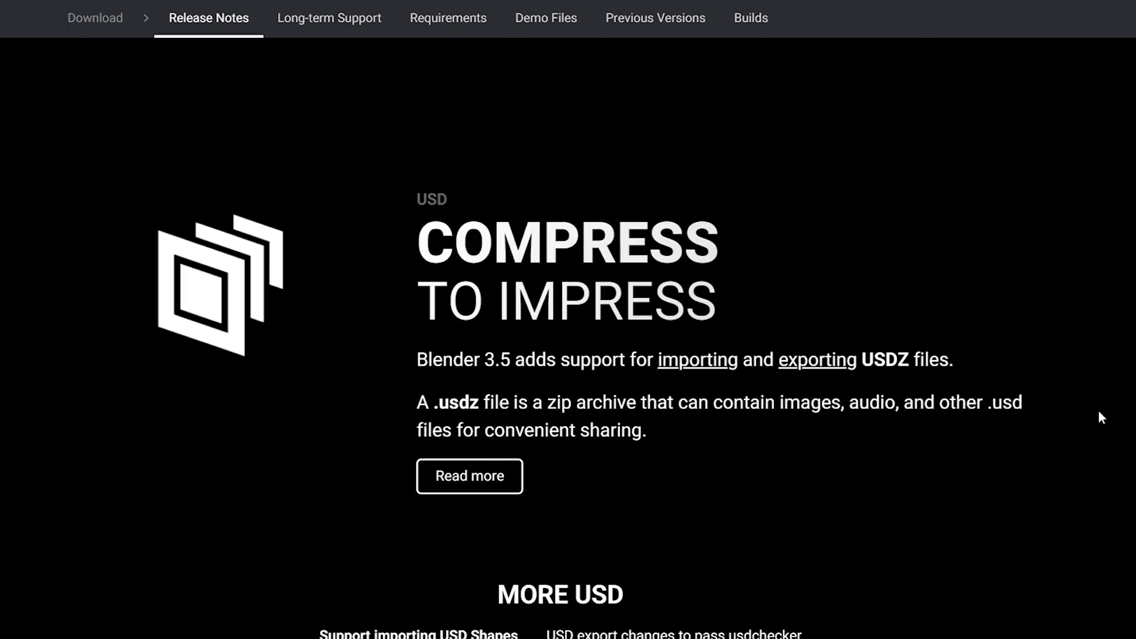
Scroll the release notes down to the Linux, Python API and Sculpt cards, then maximize the 3D view
scroll(1101, 418, "down", 3)
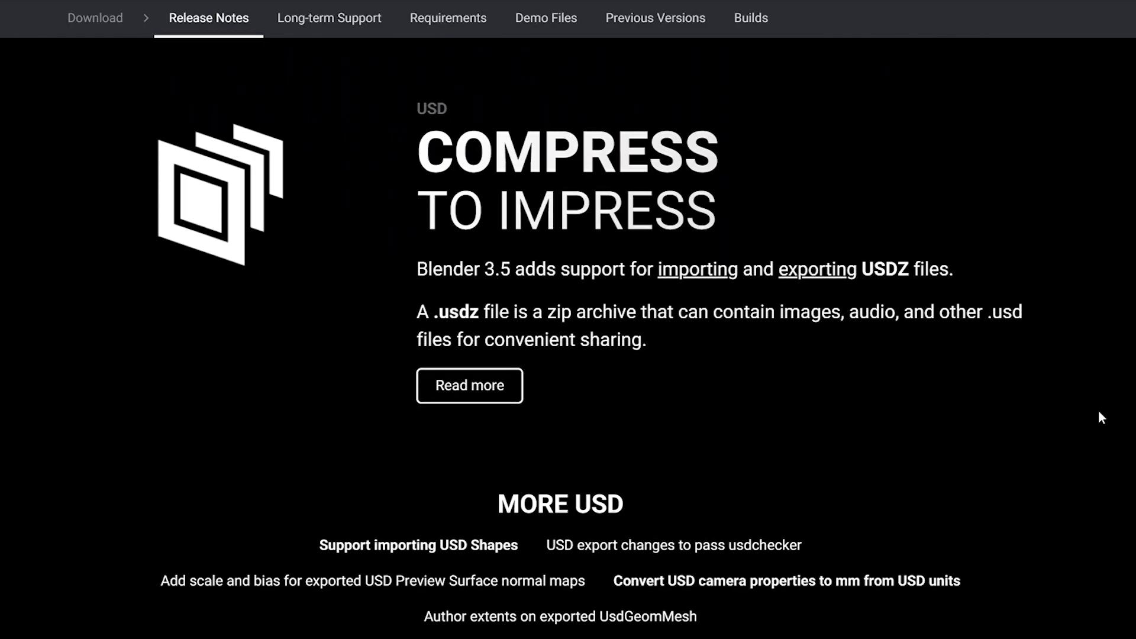
scroll(1100, 417, "down", 4)
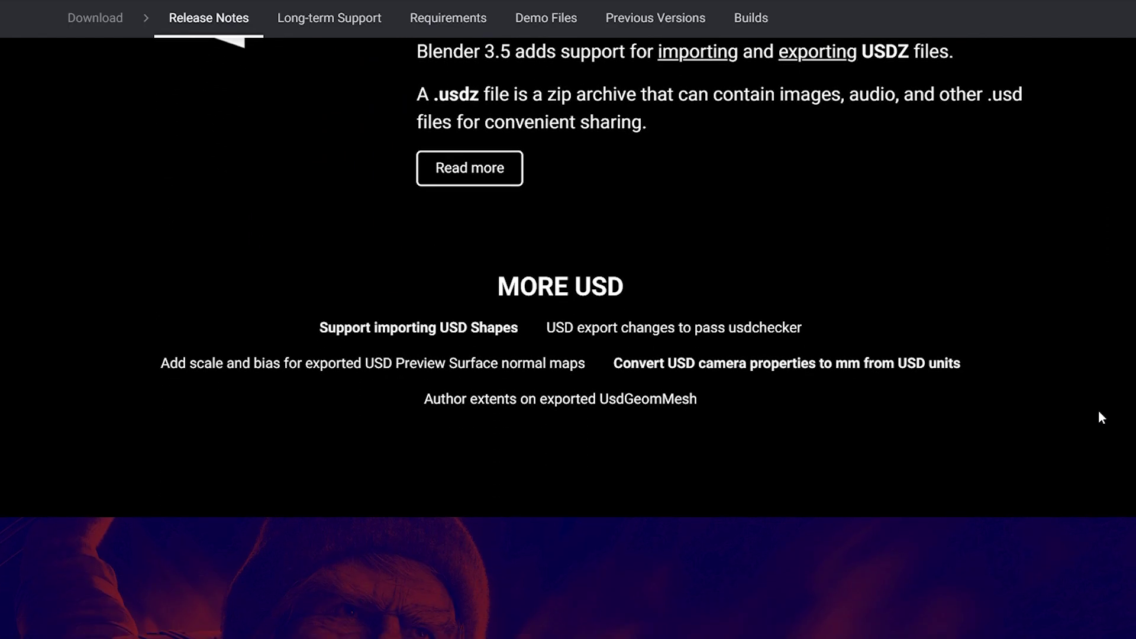
scroll(1099, 418, "down", 3)
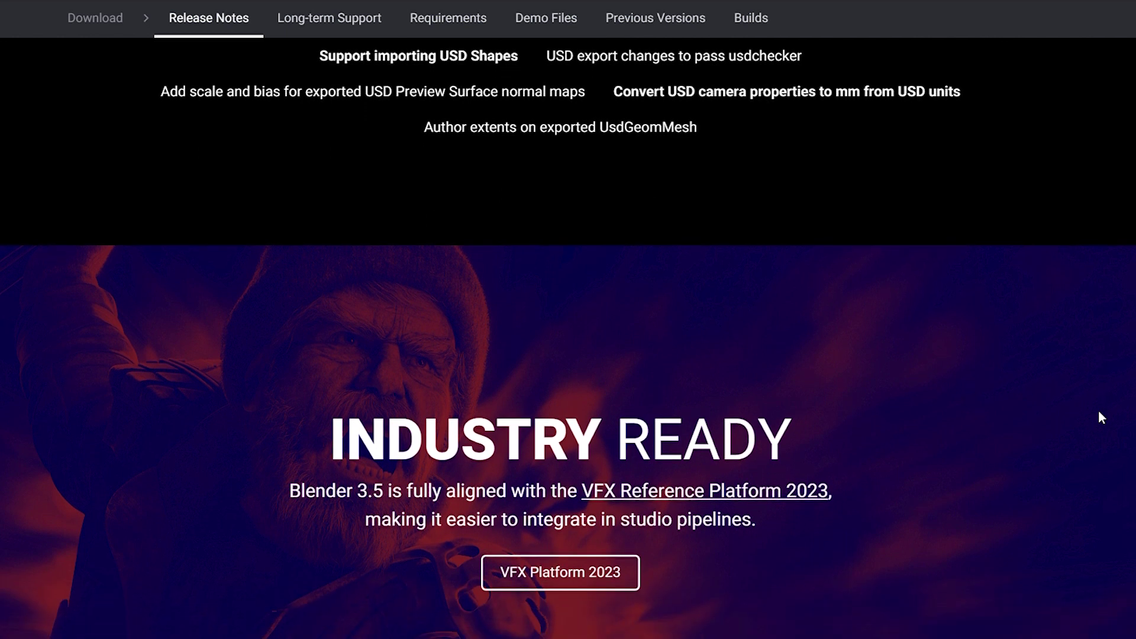
scroll(1099, 412, "down", 4)
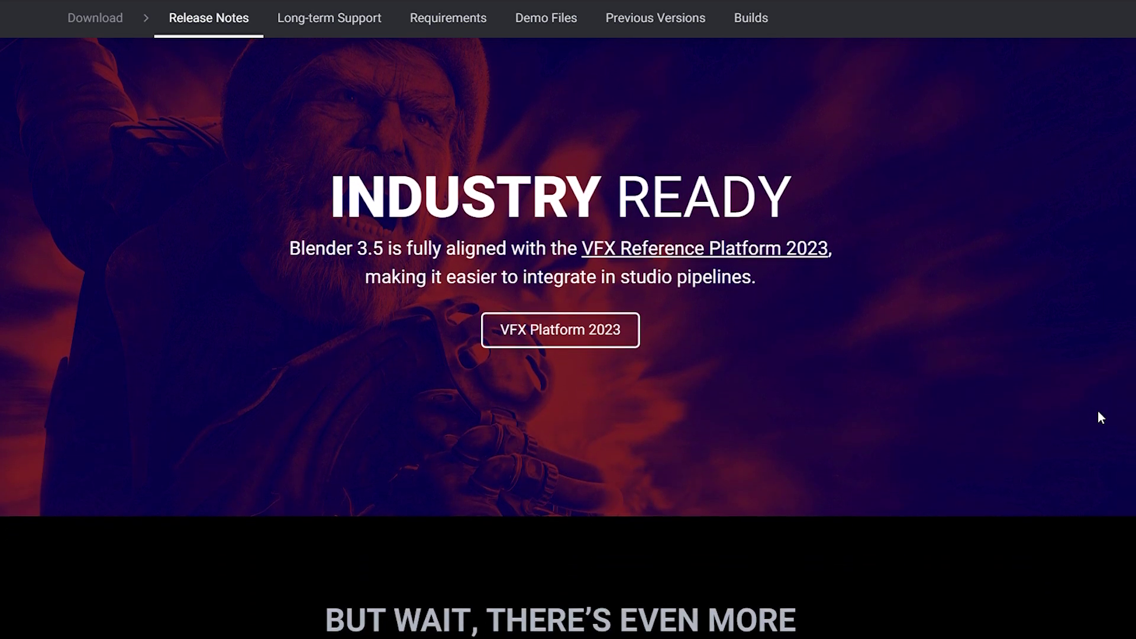
scroll(1099, 413, "down", 2)
scroll(1098, 412, "down", 3)
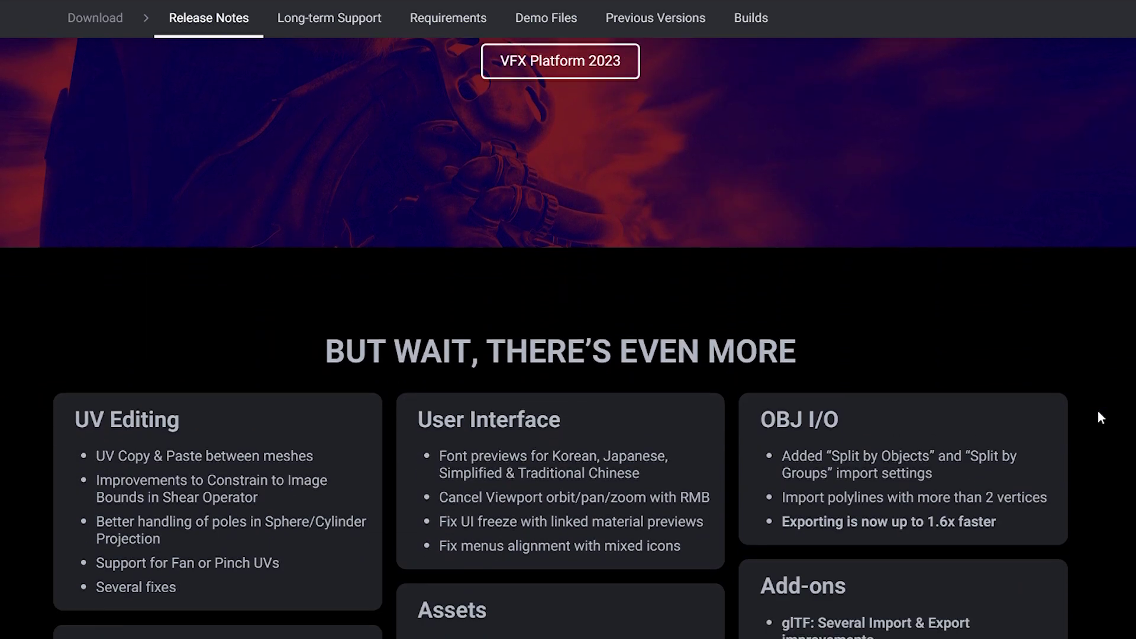
scroll(1099, 412, "down", 5)
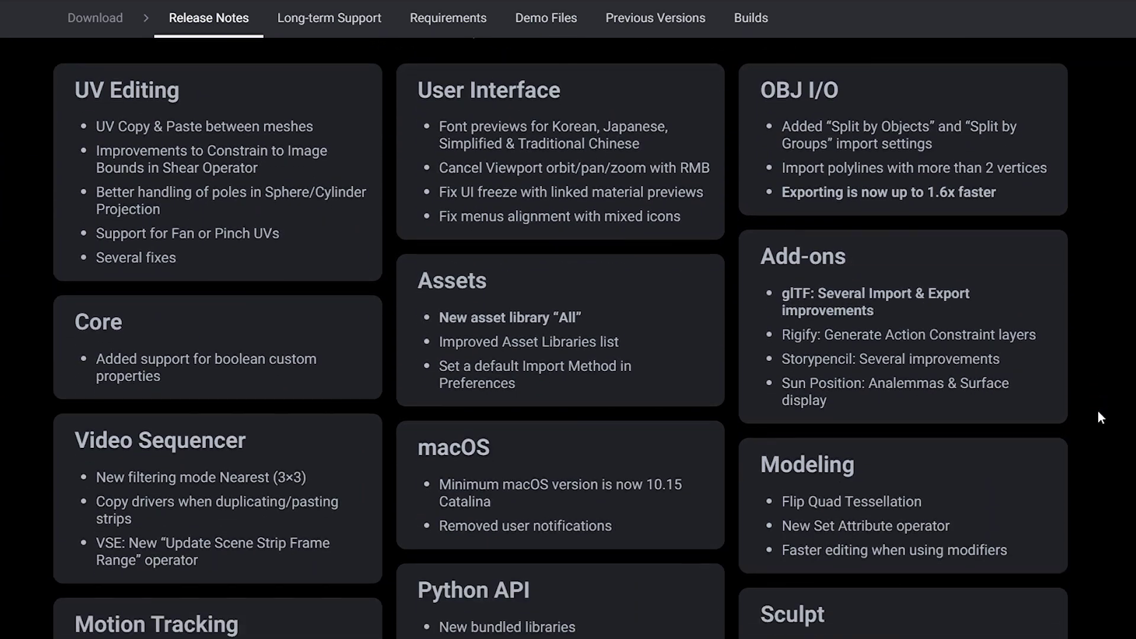
scroll(1087, 266, "down", 8)
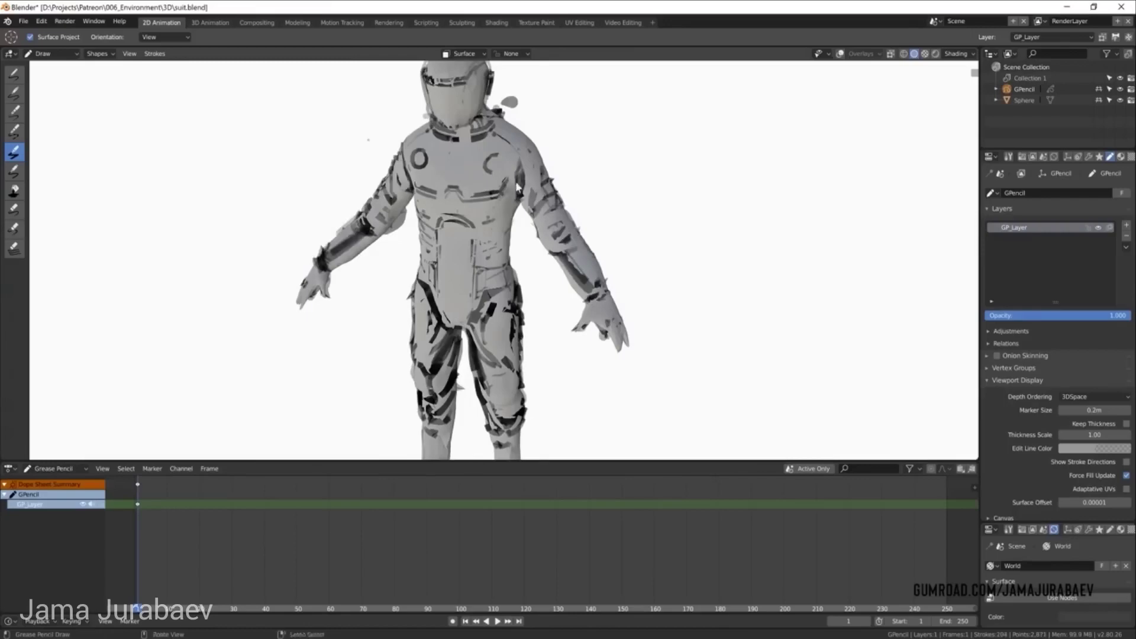
key("ctrl+alt+space")
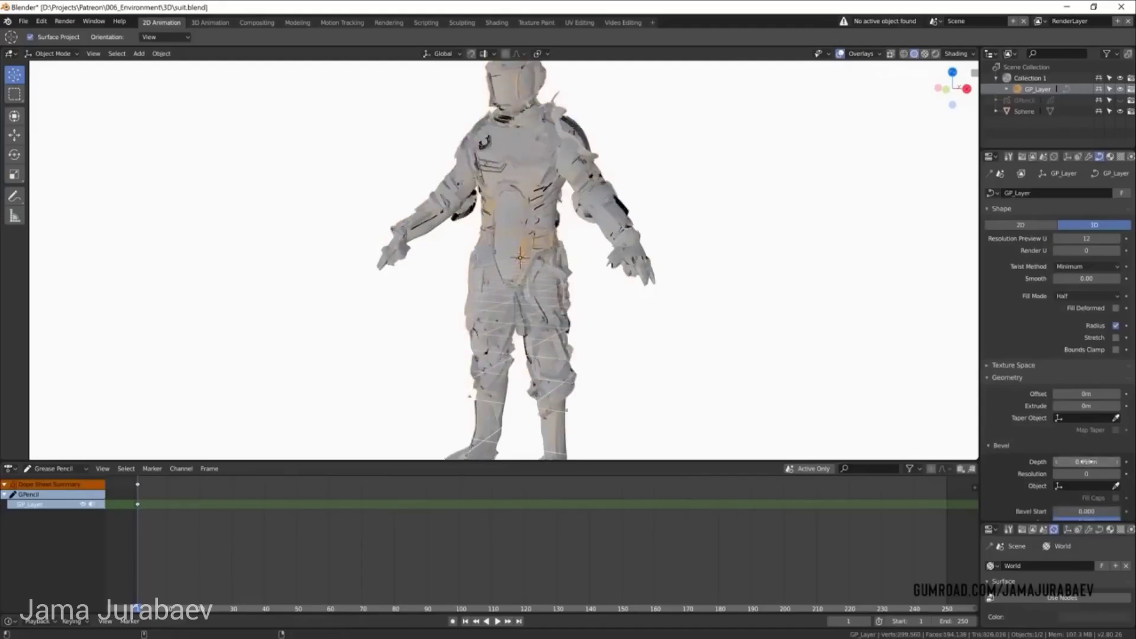